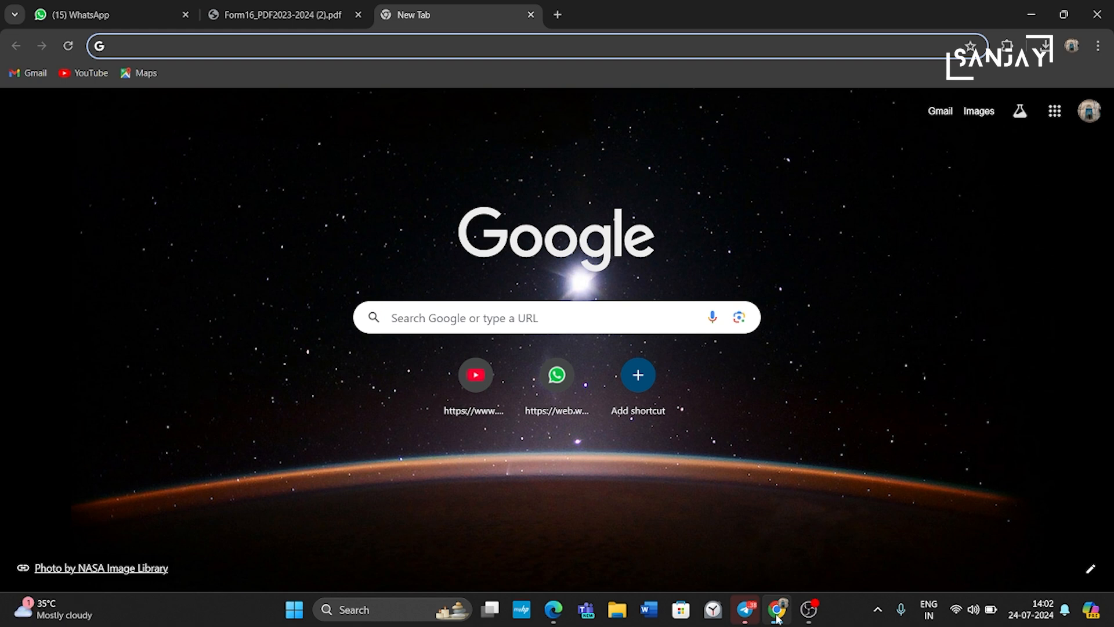
Step: Focus the search box on the Google new-tab page to start a web search
{"action": "left_click", "coordinate": [459, 318]}
Step: Search Google for 'e filling' and open the 'Home | Income Tax Department' result
{"action": "type", "text": "e filling"}
{"action": "key", "text": "Return"}
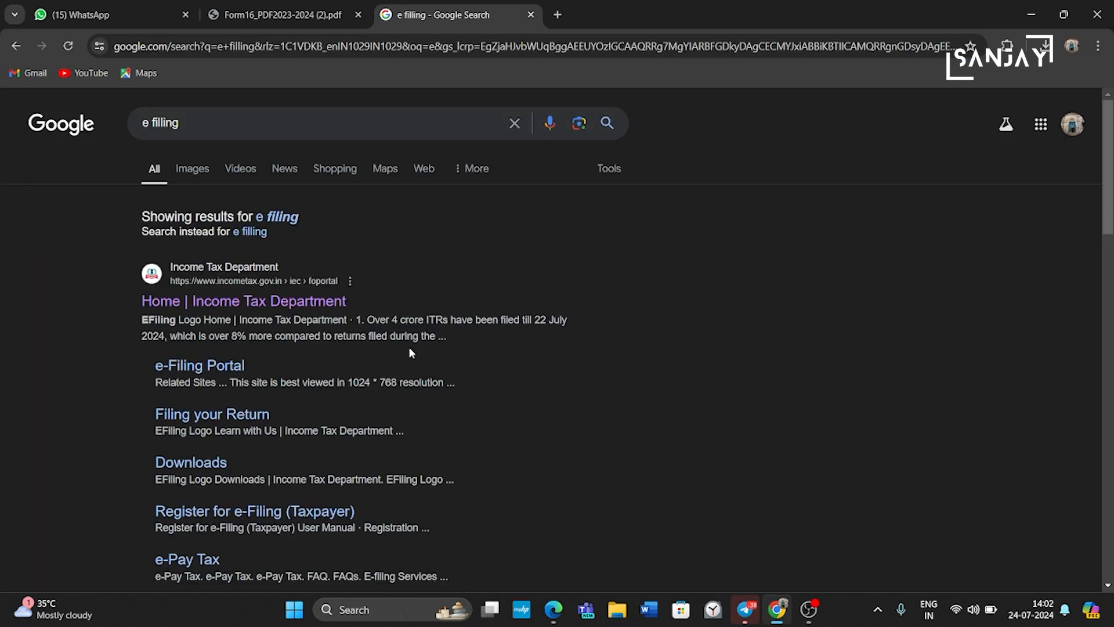
{"action": "left_click", "coordinate": [289, 307]}
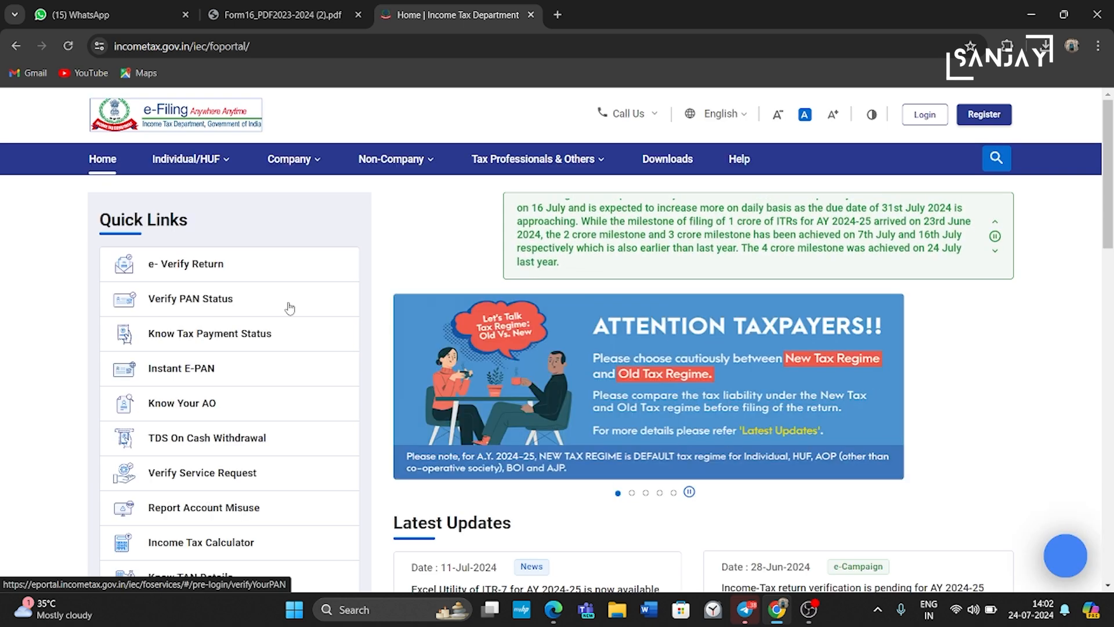
Step: Log in with the PAN as user ID, confirm the secure access message, then reach the password field
{"action": "left_click", "coordinate": [926, 115]}
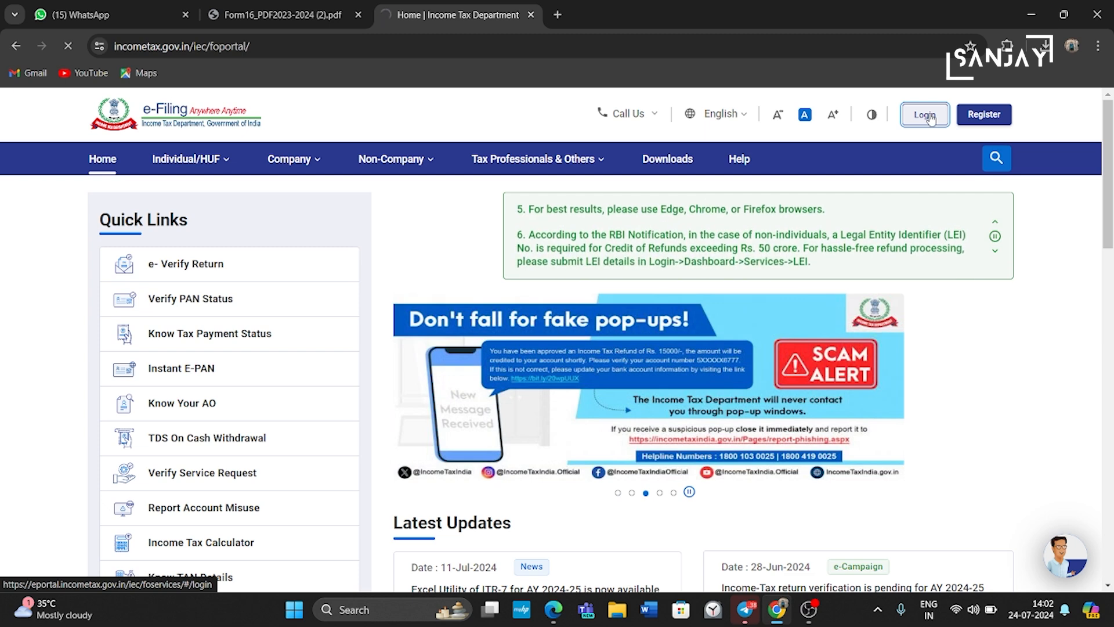
{"action": "left_click", "coordinate": [249, 359]}
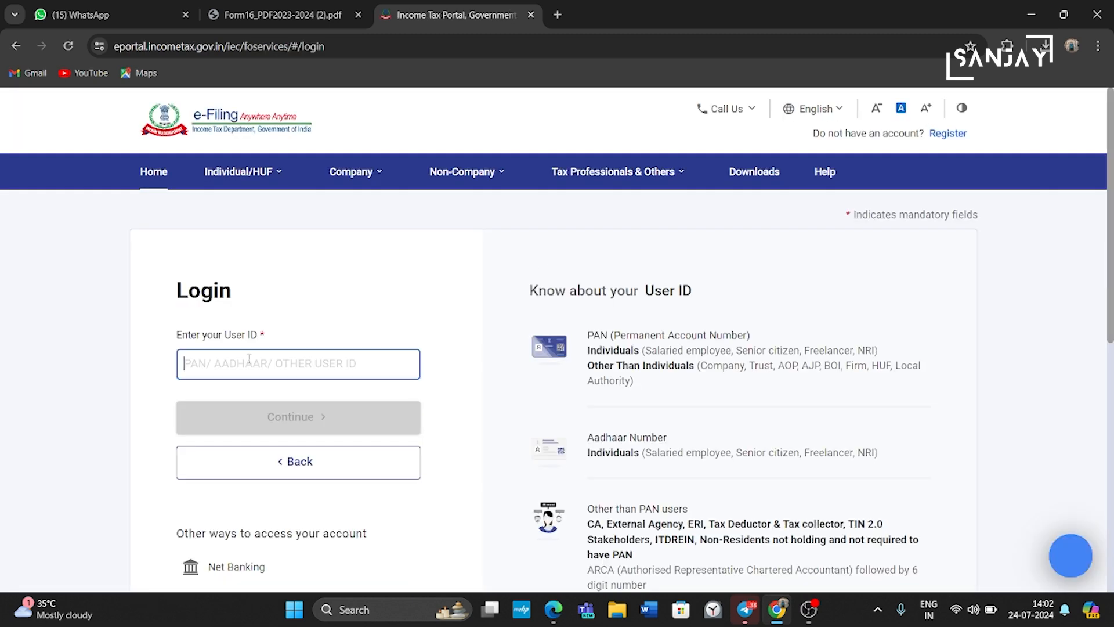
{"action": "type", "text": "********"}
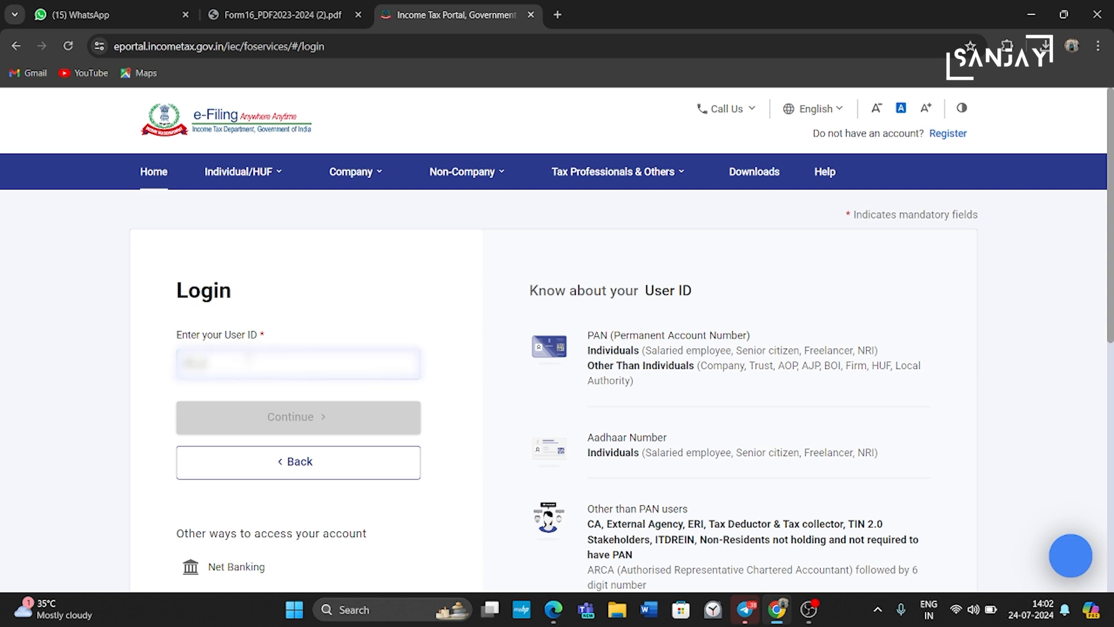
{"action": "type", "text": "*"}
{"action": "left_click", "coordinate": [340, 426]}
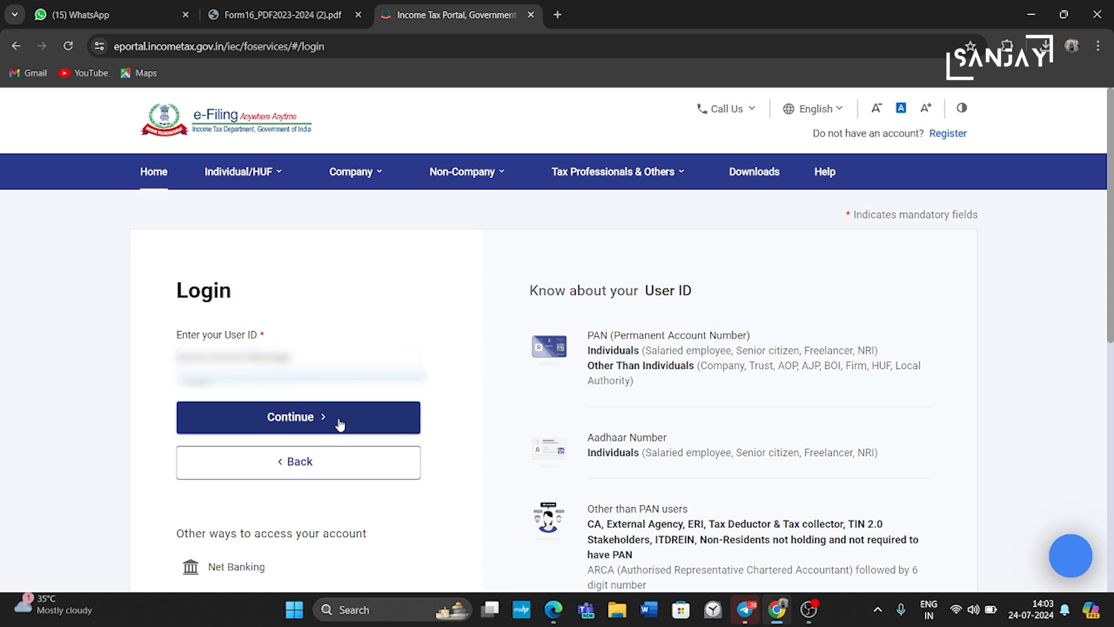
{"action": "left_click", "coordinate": [182, 418]}
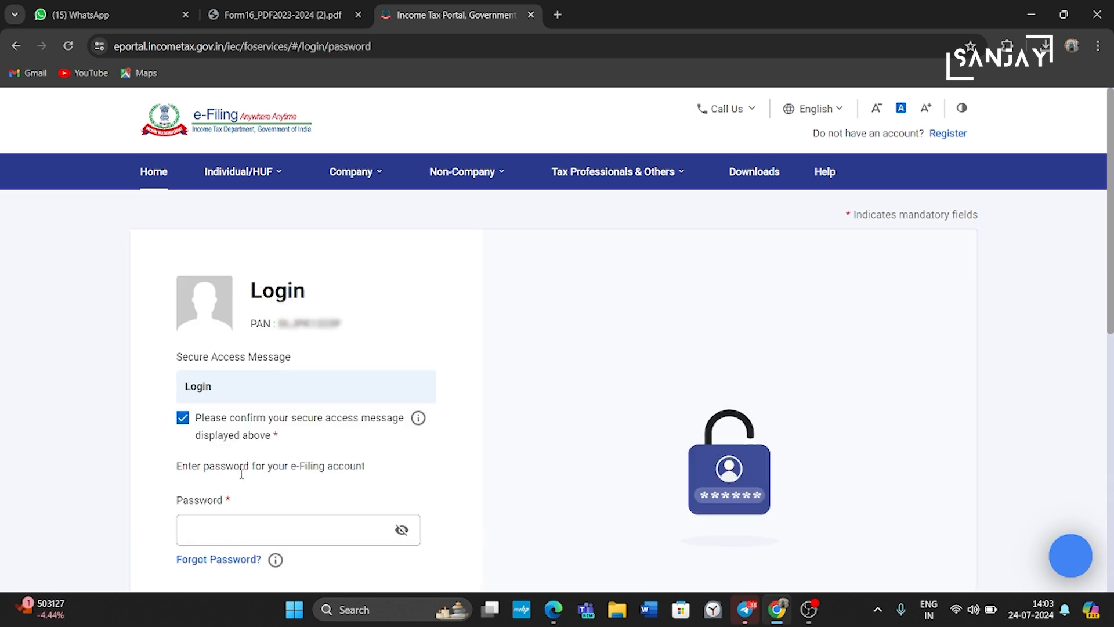
{"action": "left_click", "coordinate": [242, 530]}
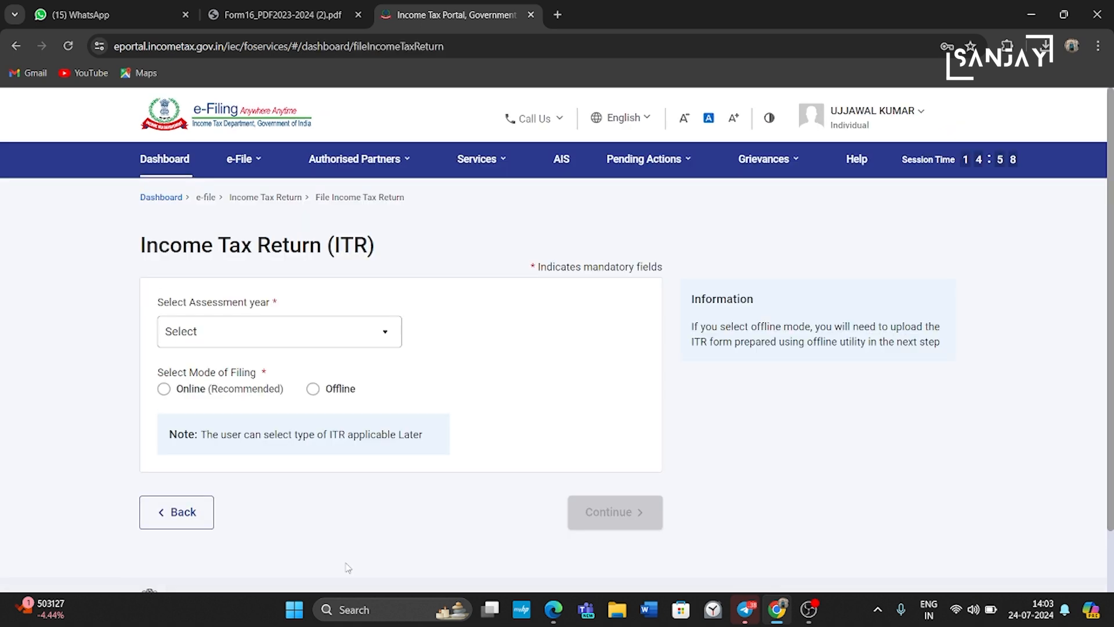
Step: Choose assessment year 2024-25 with the Online filing mode
{"action": "left_click", "coordinate": [384, 339]}
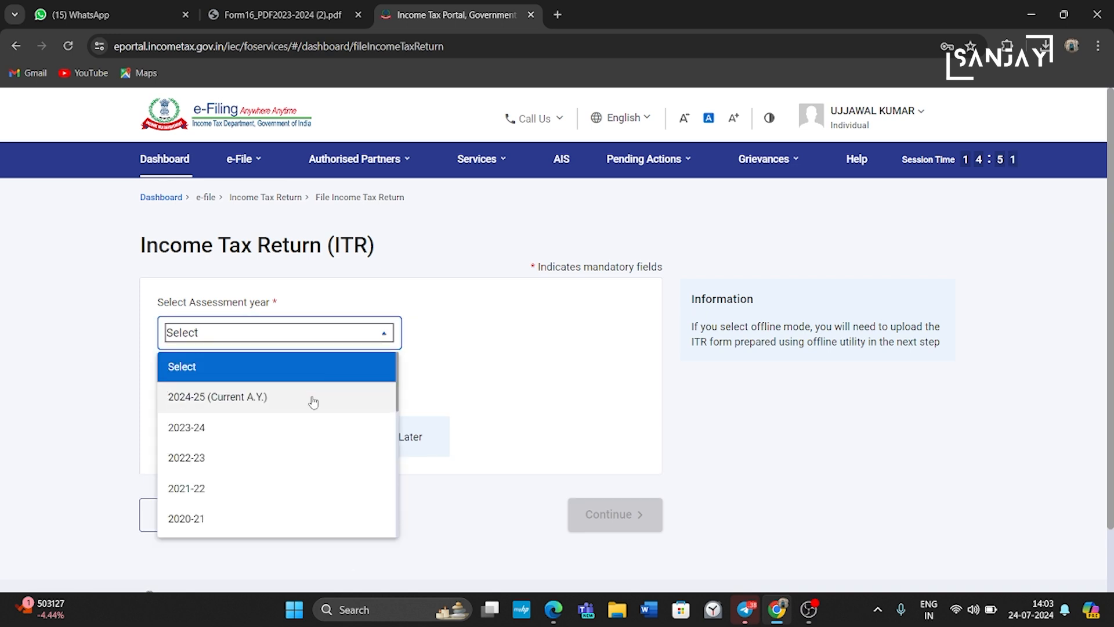
{"action": "left_click", "coordinate": [245, 400]}
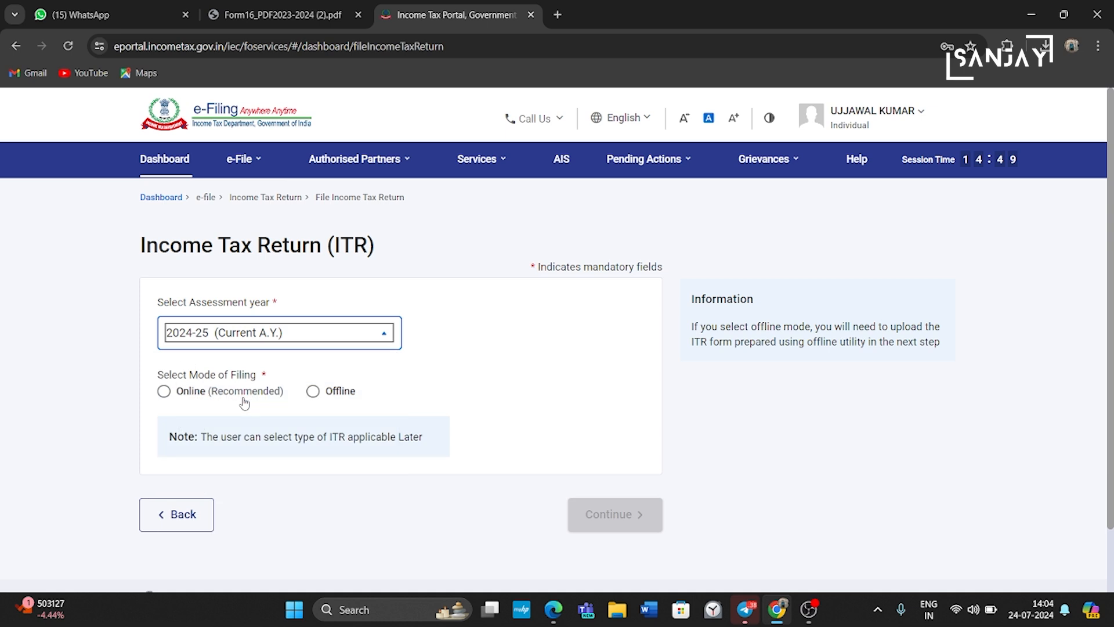
{"action": "left_click", "coordinate": [164, 390]}
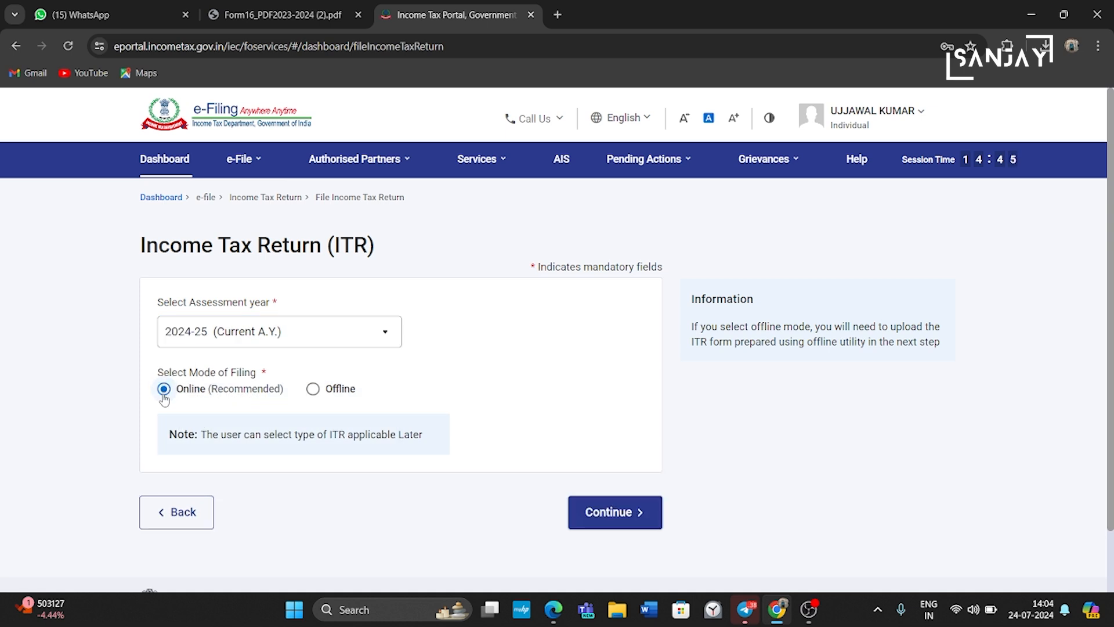
{"action": "left_click", "coordinate": [618, 513]}
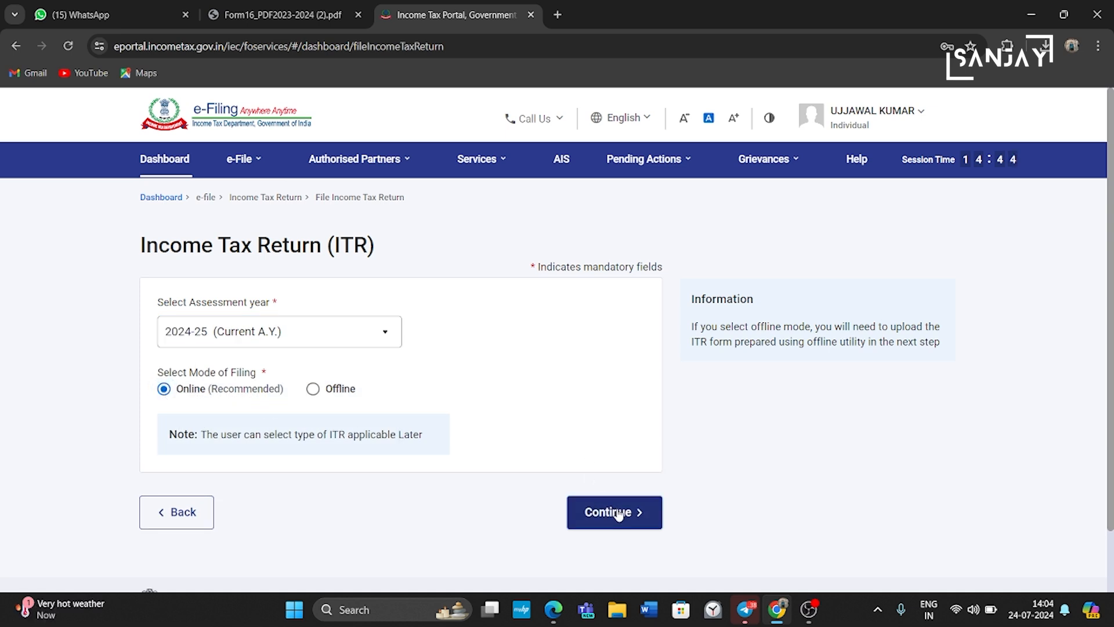
Step: Start a new filing with Individual status and proceed with ITR-1
{"action": "left_click", "coordinate": [905, 486]}
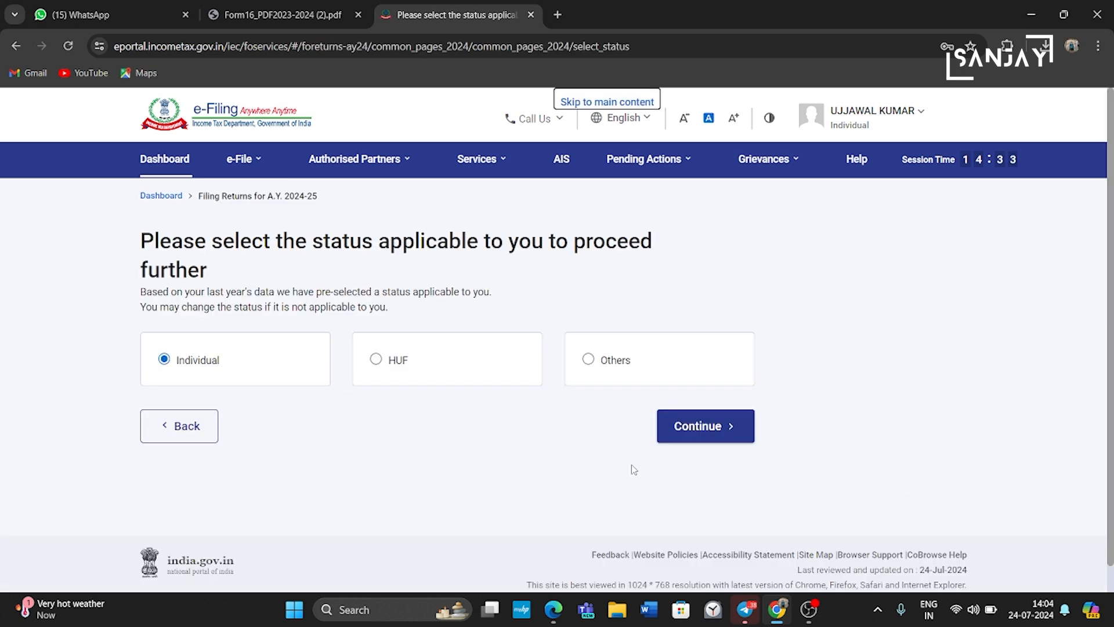
{"action": "left_click", "coordinate": [706, 434]}
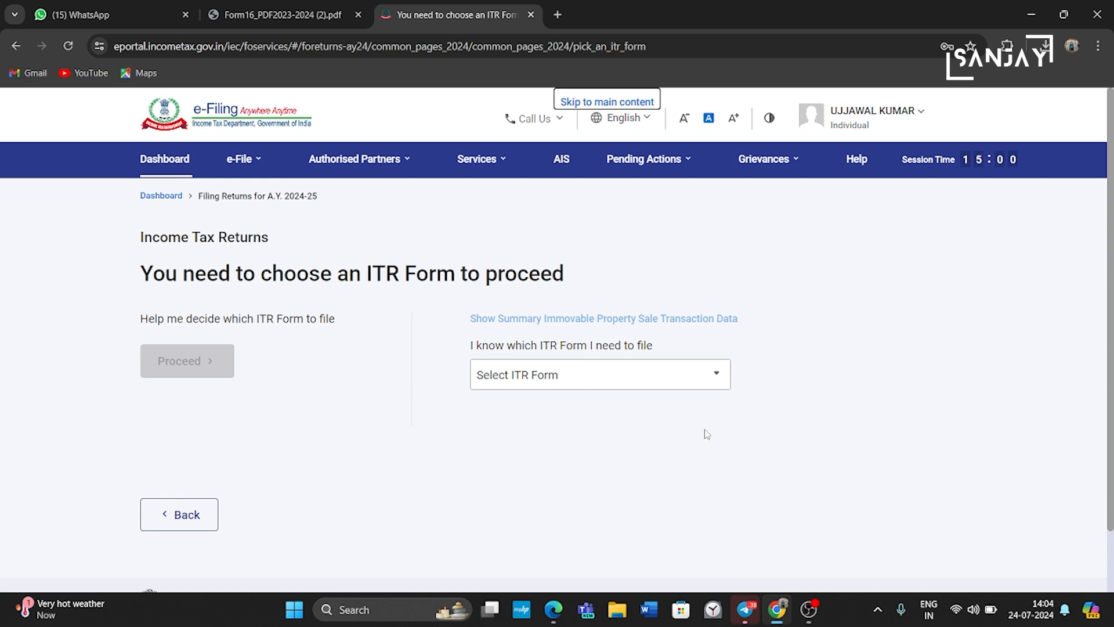
{"action": "left_click", "coordinate": [706, 385]}
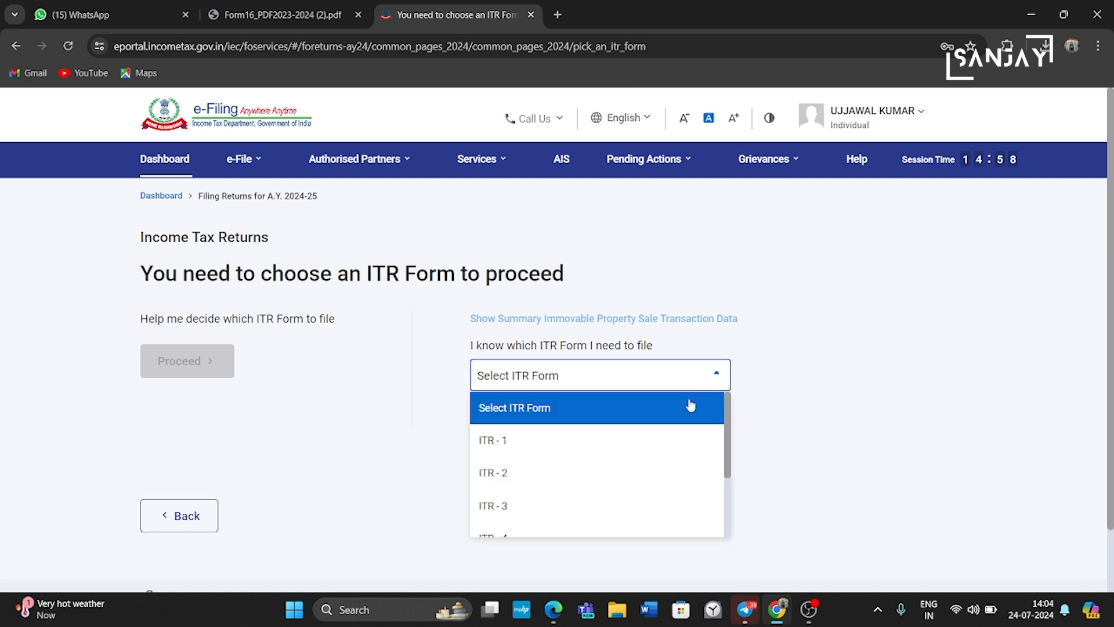
{"action": "left_click", "coordinate": [656, 440]}
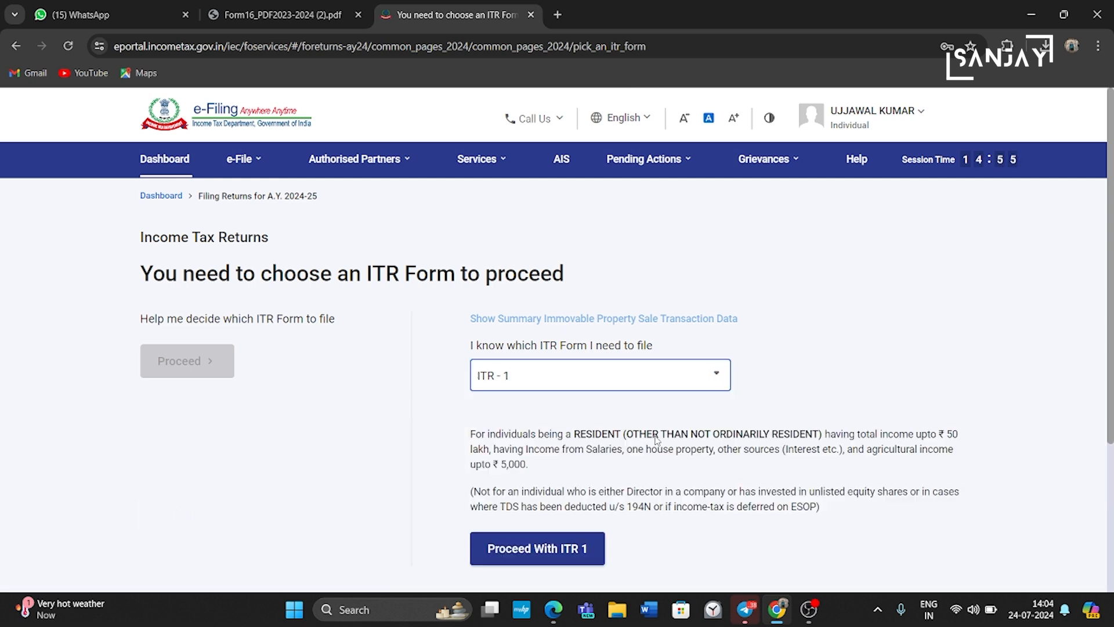
{"action": "left_click", "coordinate": [562, 555]}
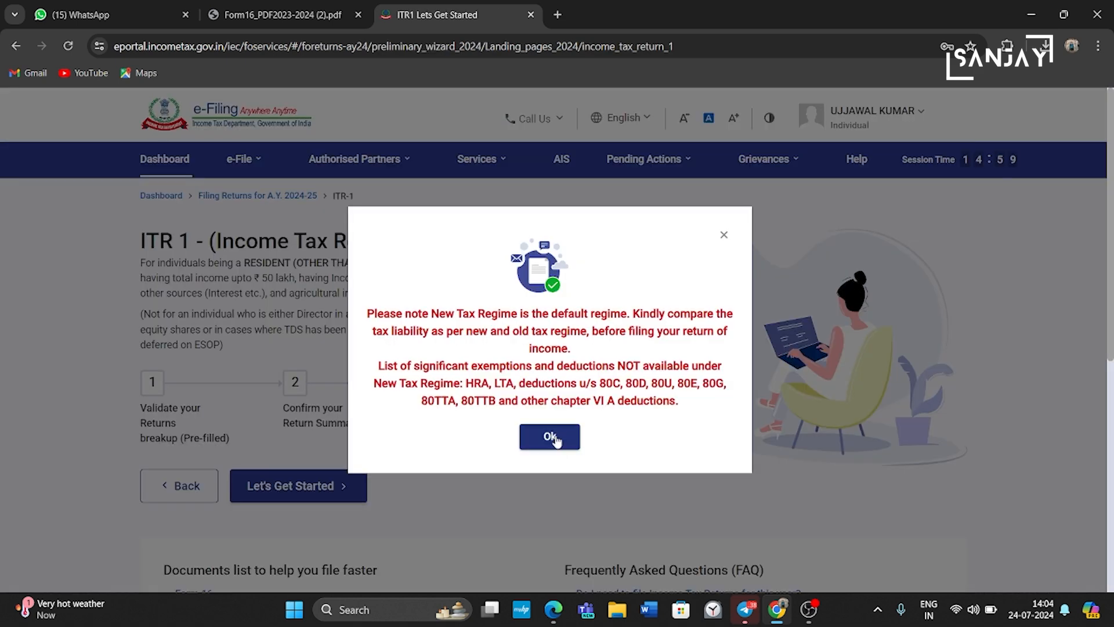
Step: Dismiss the new tax regime notice and begin the ITR-1 filing questions
{"action": "left_click", "coordinate": [551, 436]}
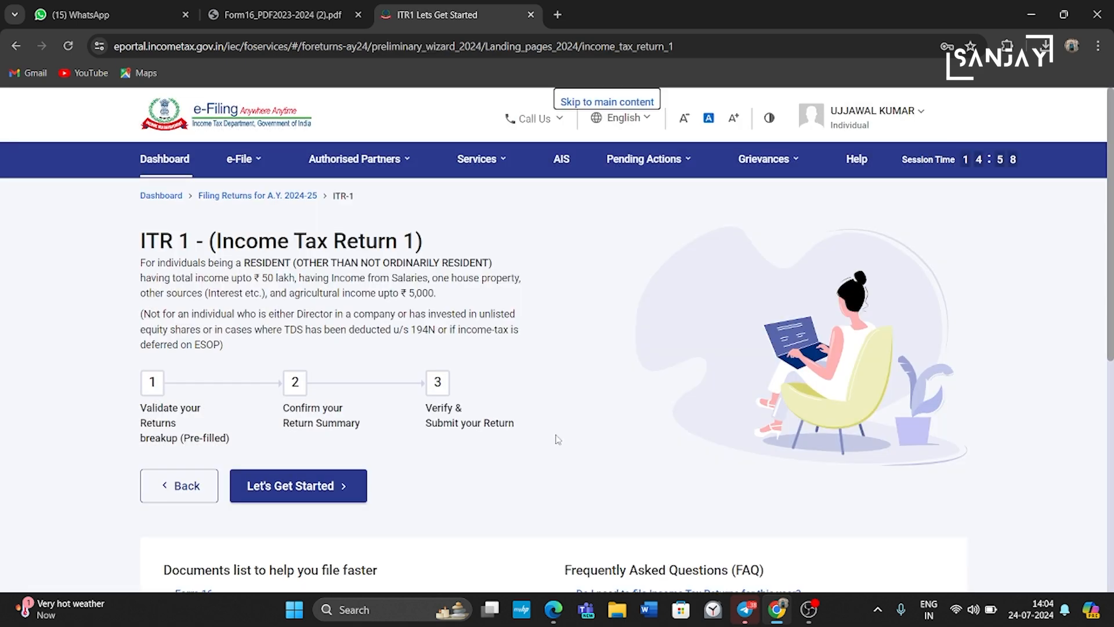
{"action": "left_click", "coordinate": [318, 498]}
{"action": "scroll", "coordinate": [320, 497], "scroll_direction": "down", "scroll_amount": 3}
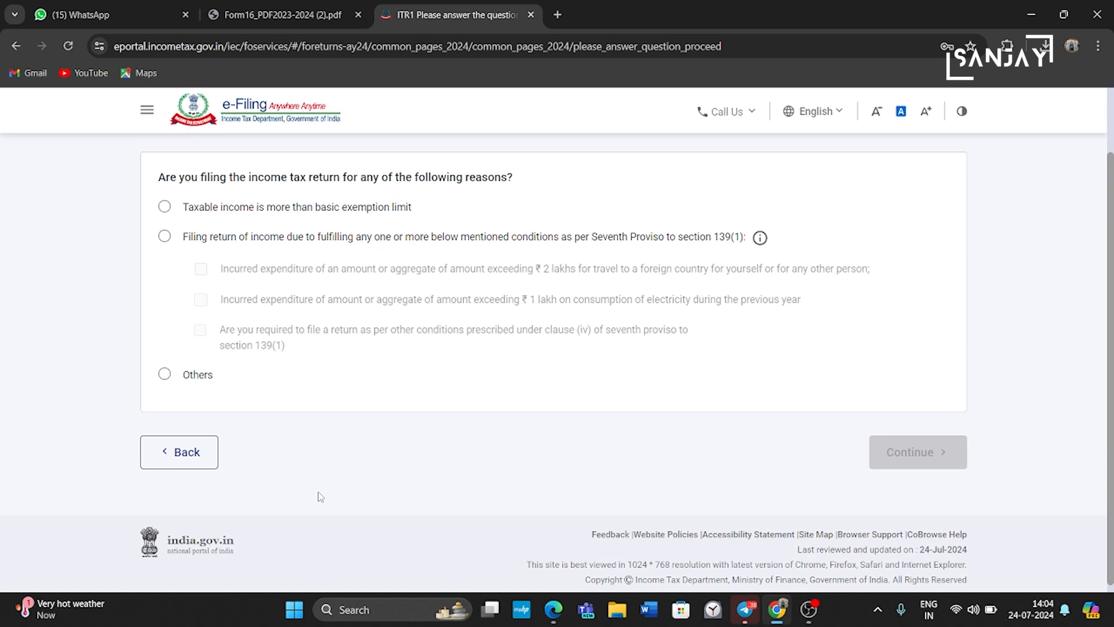
{"action": "scroll", "coordinate": [320, 496], "scroll_direction": "up", "scroll_amount": 1}
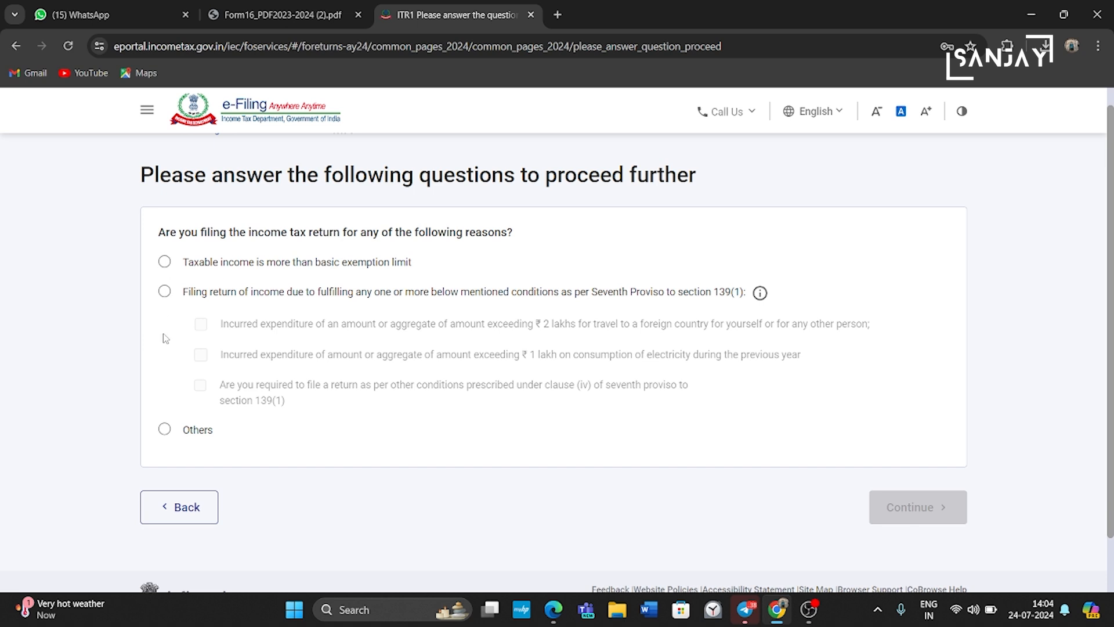
Step: Give Others as the filing reason and open the Personal Information section
{"action": "left_click", "coordinate": [165, 431]}
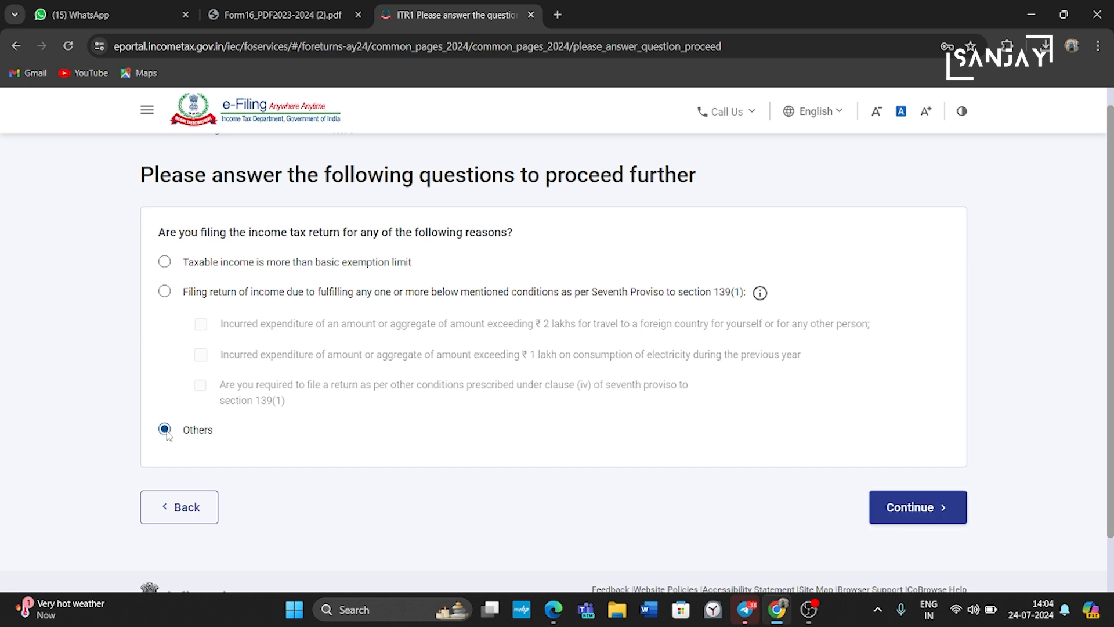
{"action": "left_click", "coordinate": [923, 508]}
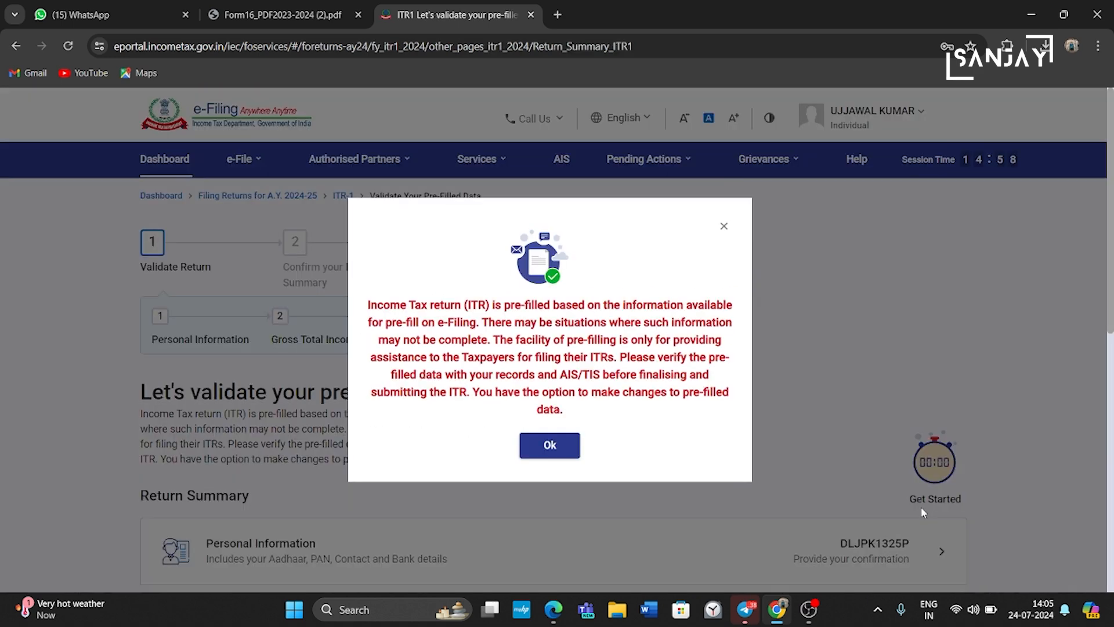
{"action": "left_click", "coordinate": [551, 448]}
{"action": "scroll", "coordinate": [555, 452], "scroll_direction": "down", "scroll_amount": 2}
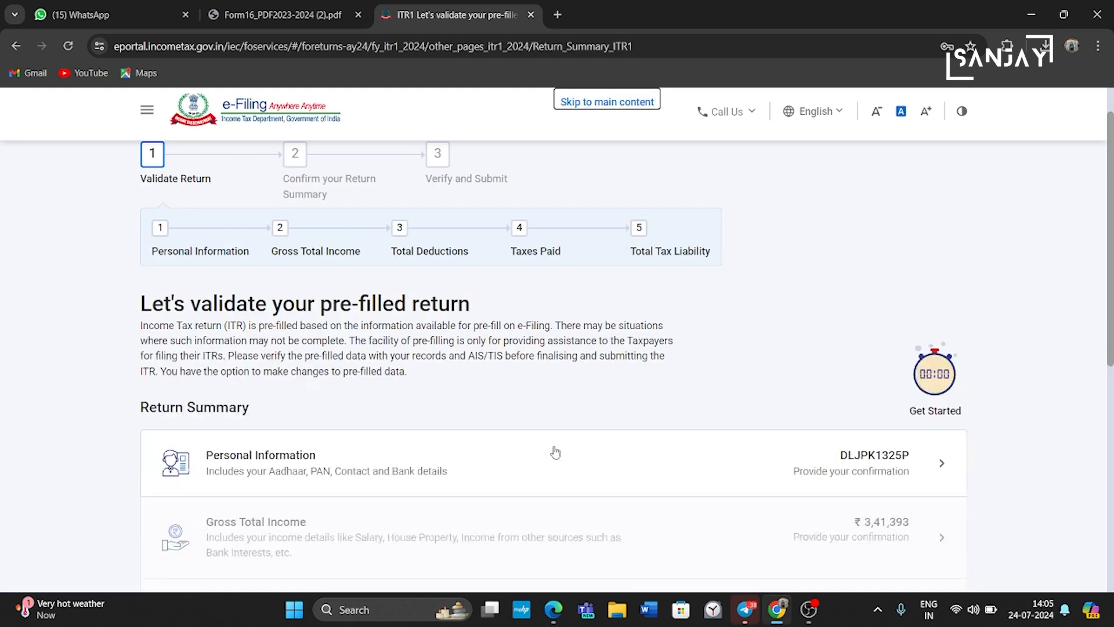
{"action": "scroll", "coordinate": [555, 452], "scroll_direction": "down", "scroll_amount": 3}
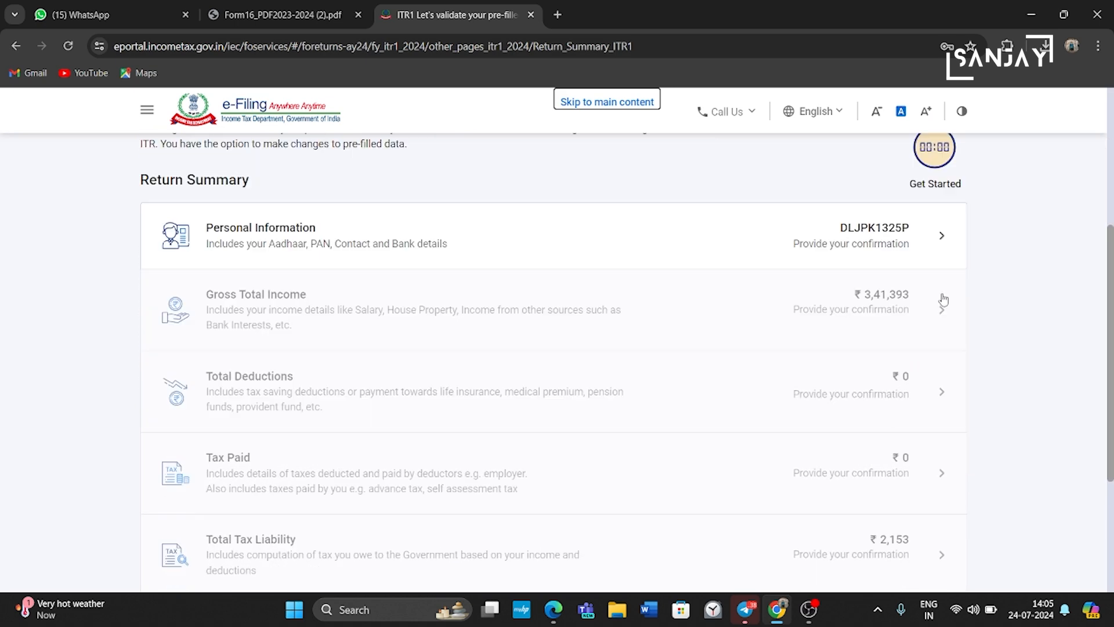
{"action": "left_click", "coordinate": [940, 239]}
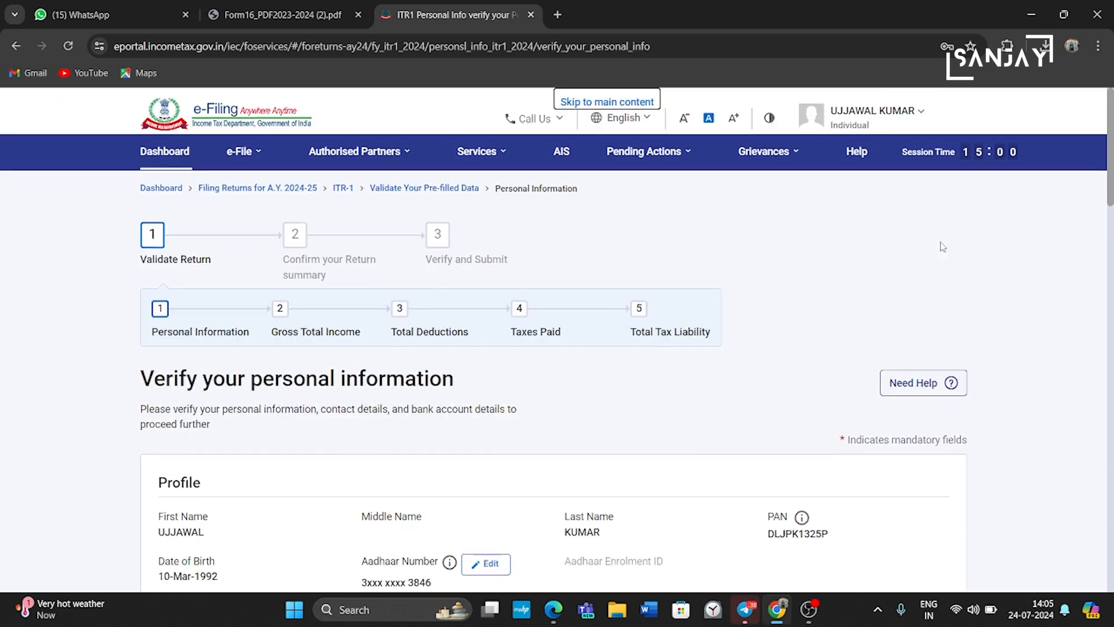
Step: Keep Central Government as the nature of employment
{"action": "scroll", "coordinate": [1011, 376], "scroll_direction": "down", "scroll_amount": 4}
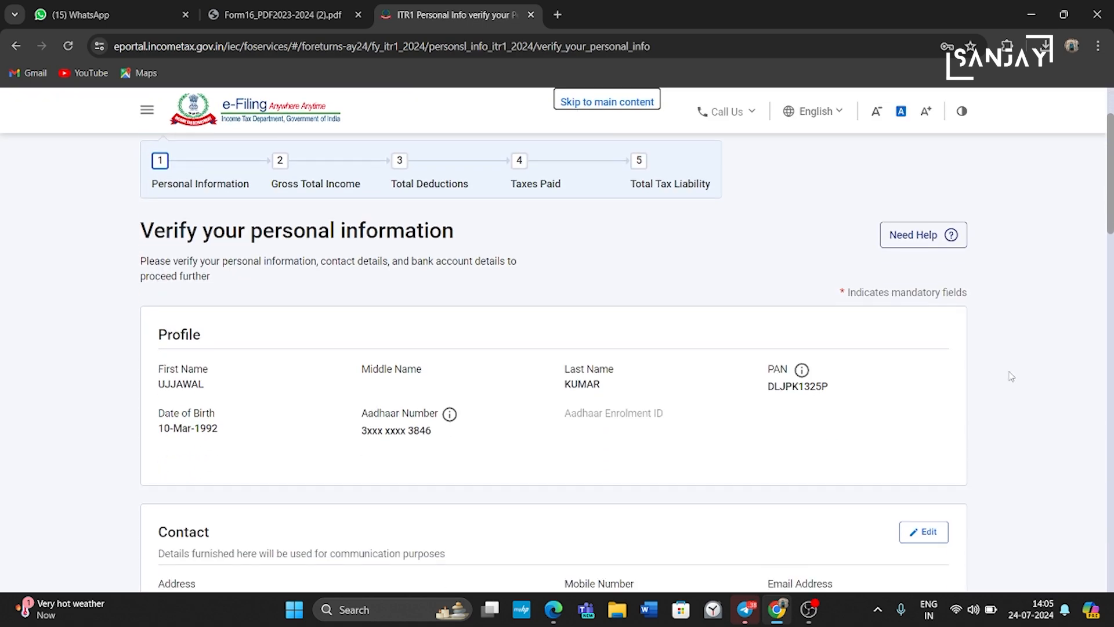
{"action": "scroll", "coordinate": [1012, 377], "scroll_direction": "down", "scroll_amount": 3}
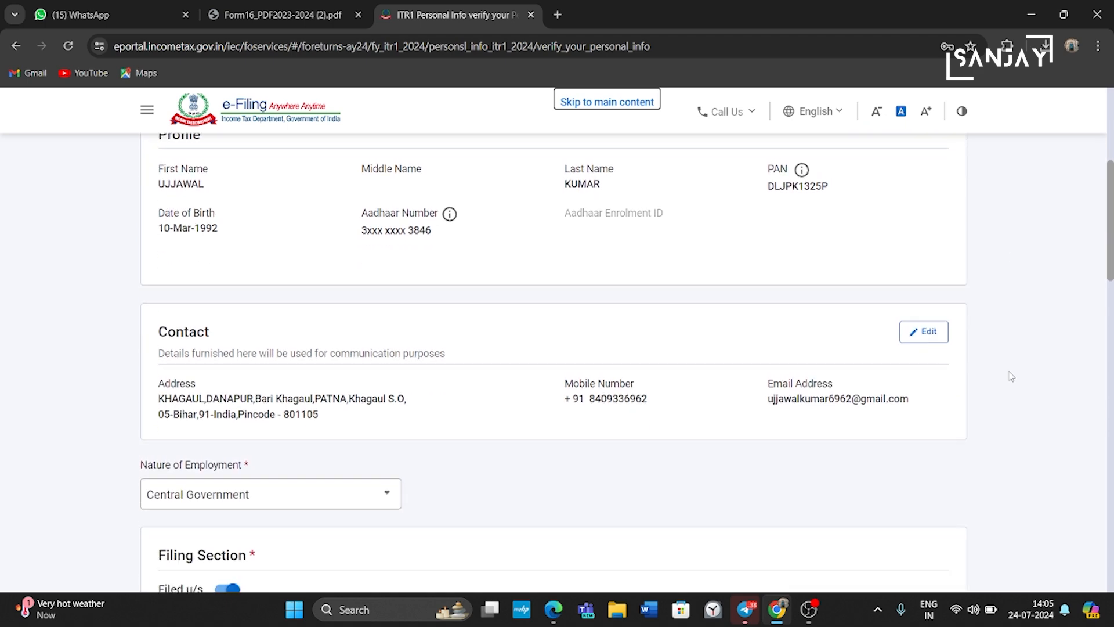
{"action": "scroll", "coordinate": [1011, 377], "scroll_direction": "down", "scroll_amount": 2}
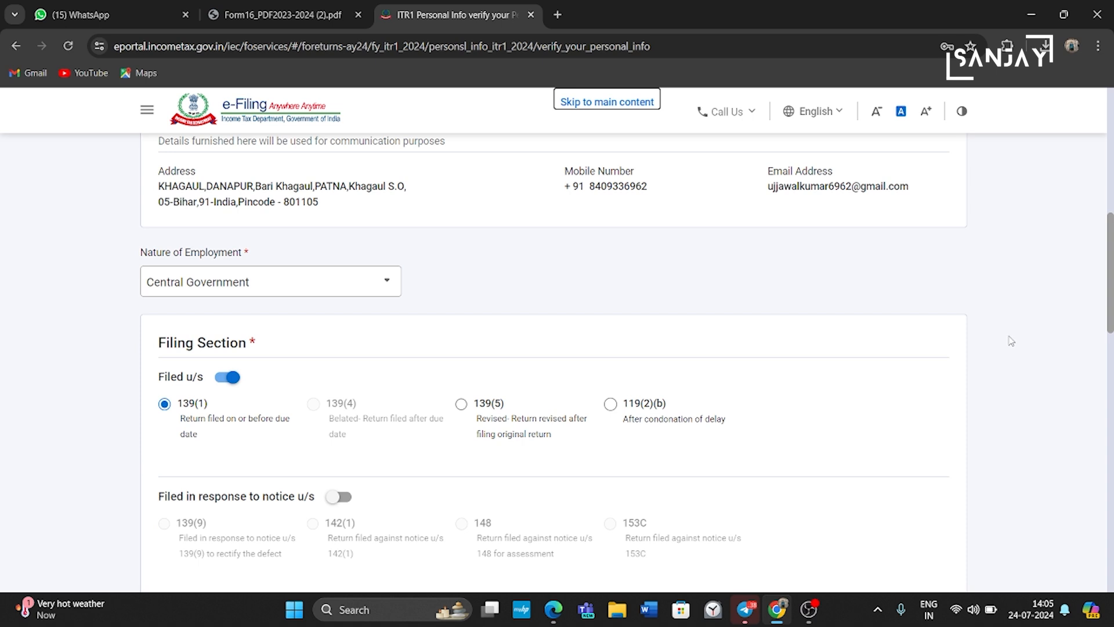
{"action": "scroll", "coordinate": [1012, 351], "scroll_direction": "down", "scroll_amount": 2}
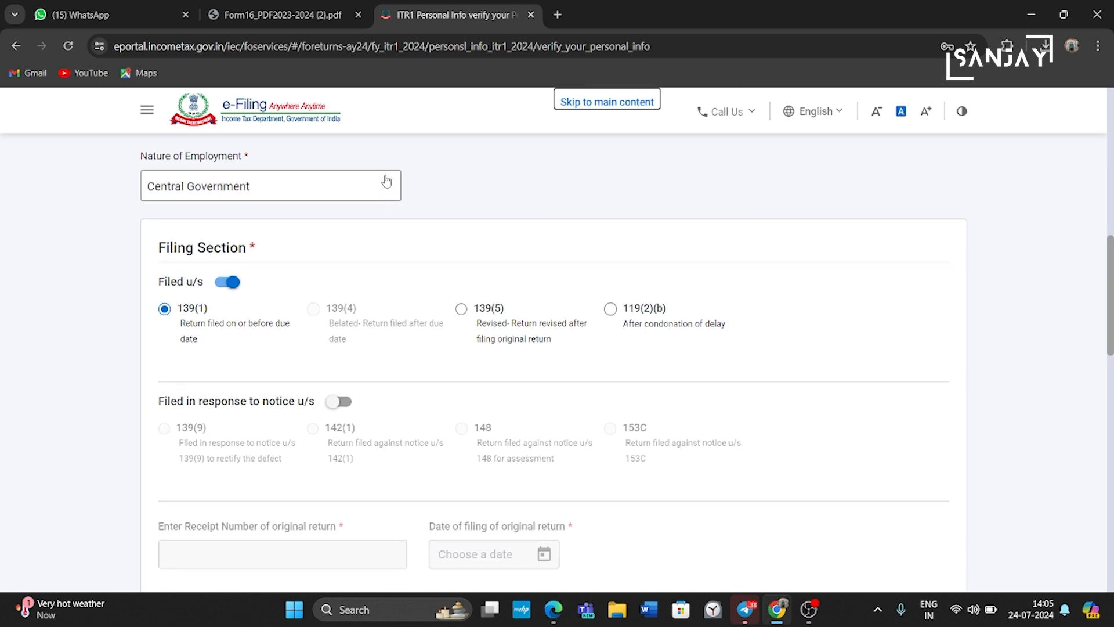
{"action": "left_click", "coordinate": [386, 191]}
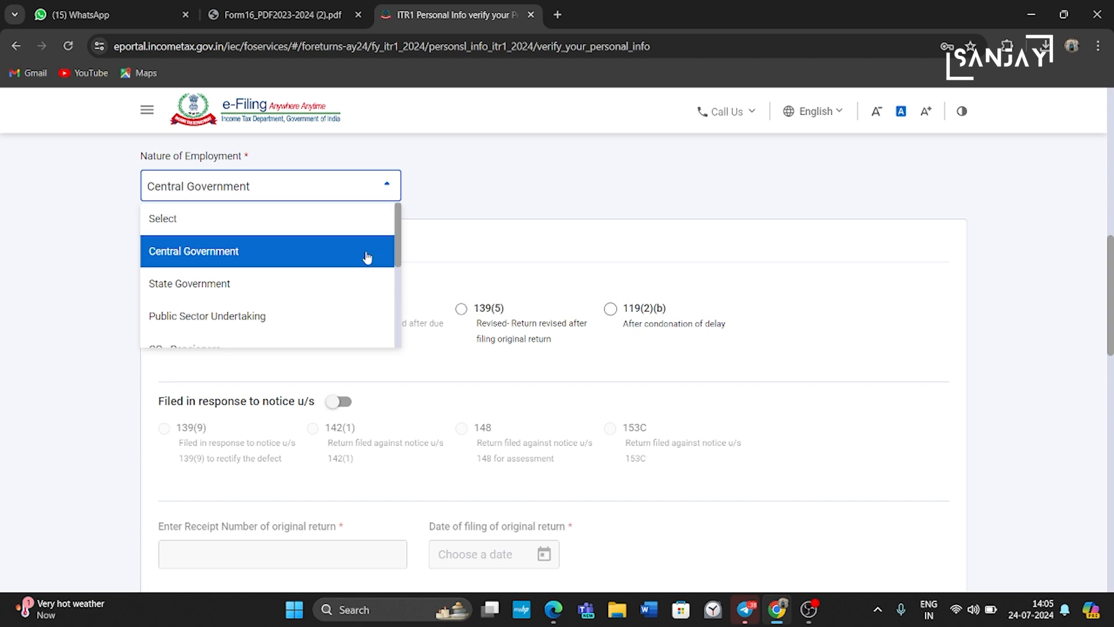
{"action": "left_click", "coordinate": [388, 190]}
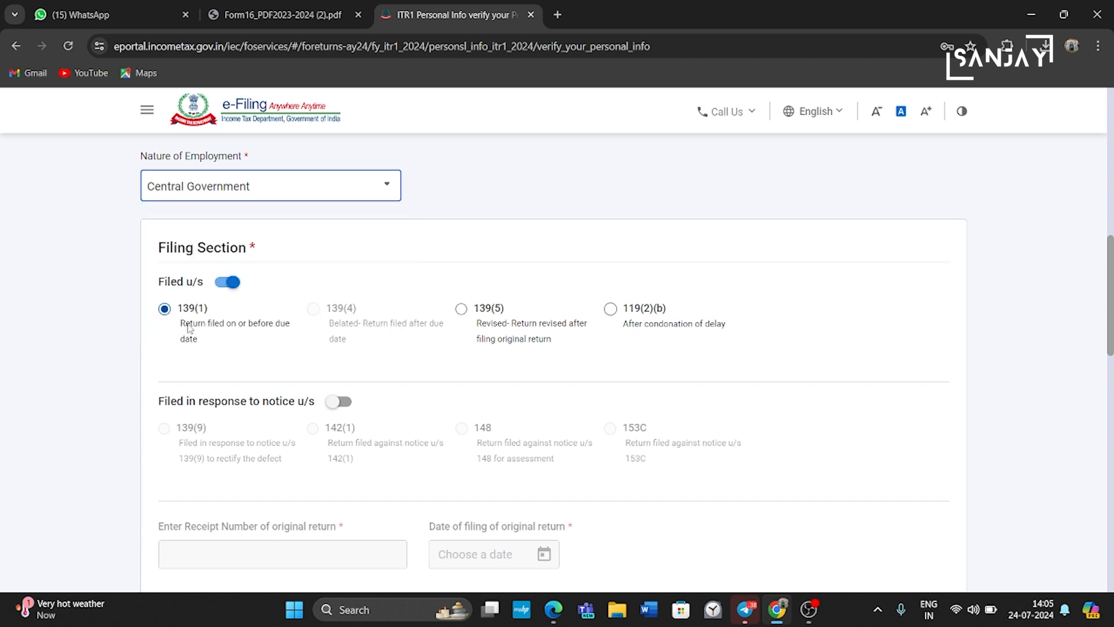
Step: Answer Yes to the 115BAC(6) question to opt for the old tax regime
{"action": "scroll", "coordinate": [479, 352], "scroll_direction": "down", "scroll_amount": 2}
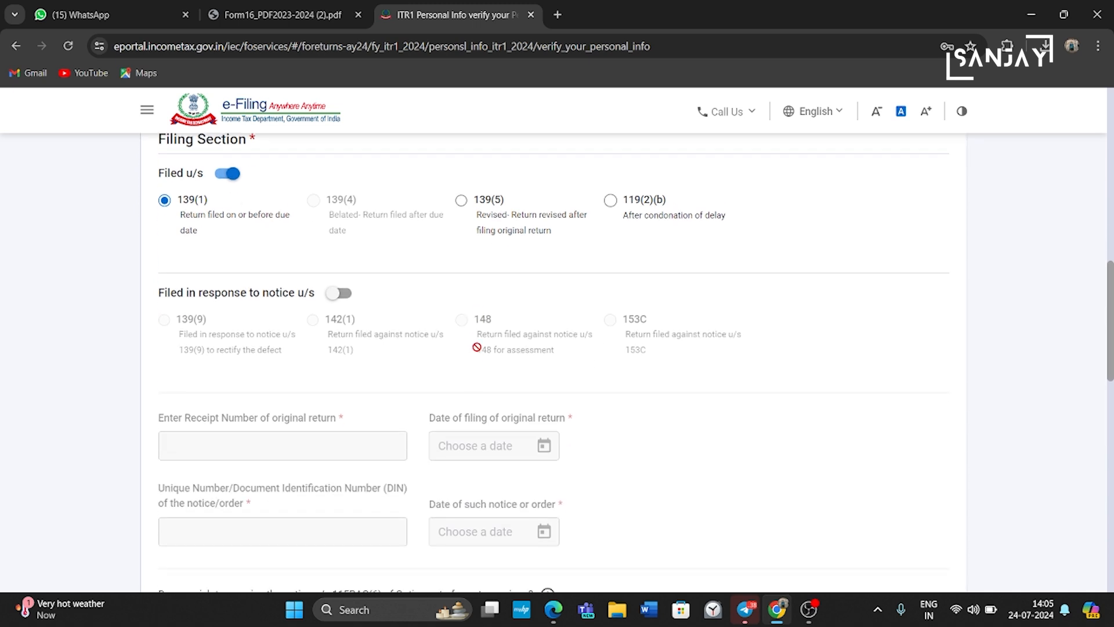
{"action": "scroll", "coordinate": [477, 347], "scroll_direction": "down", "scroll_amount": 1}
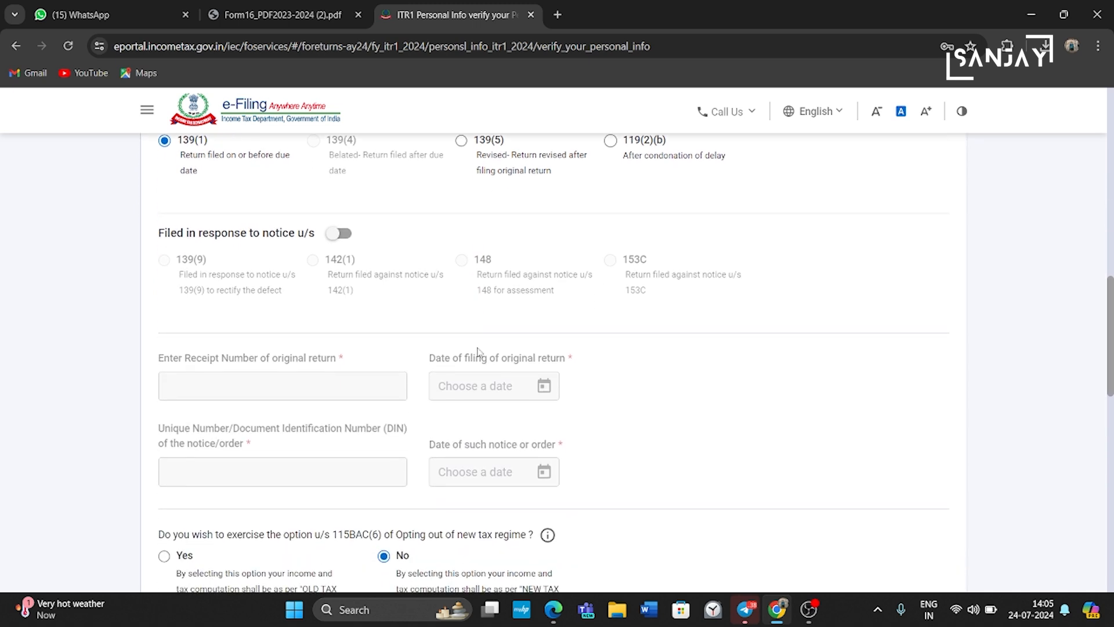
{"action": "scroll", "coordinate": [477, 351], "scroll_direction": "down", "scroll_amount": 4}
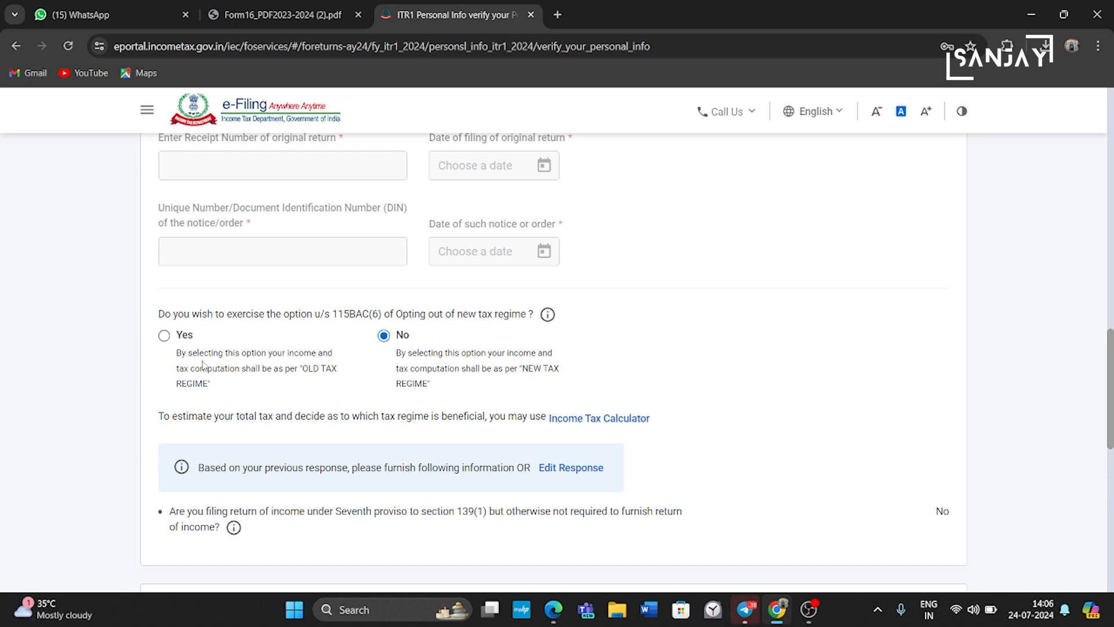
{"action": "left_click", "coordinate": [165, 338]}
Step: Confirm the personal information section below Bank Details
{"action": "scroll", "coordinate": [164, 339], "scroll_direction": "down", "scroll_amount": 2}
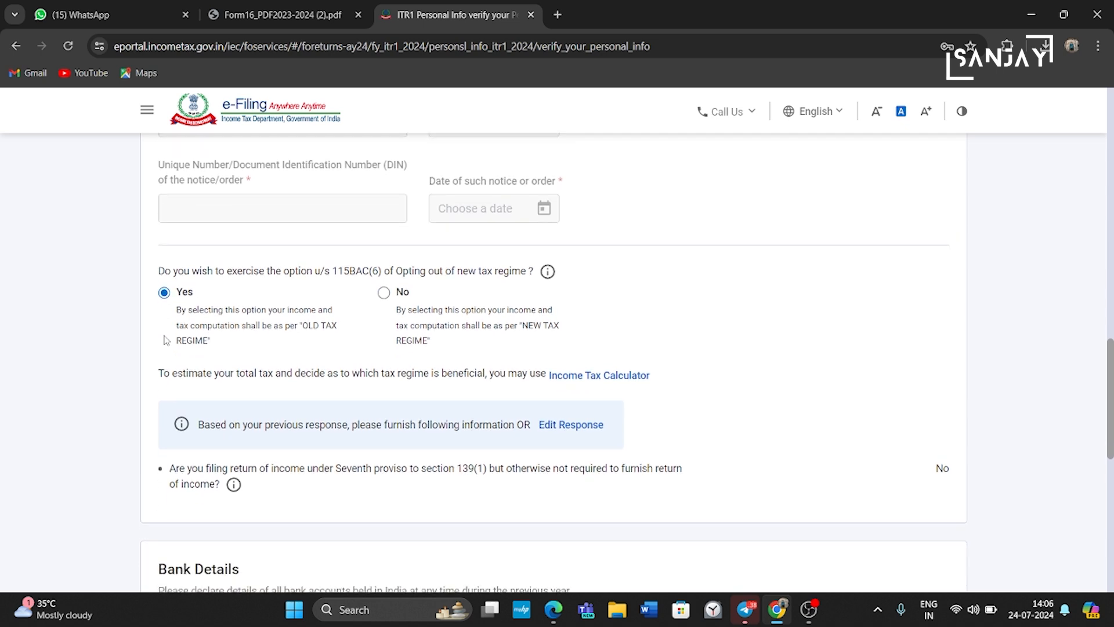
{"action": "scroll", "coordinate": [166, 339], "scroll_direction": "down", "scroll_amount": 1}
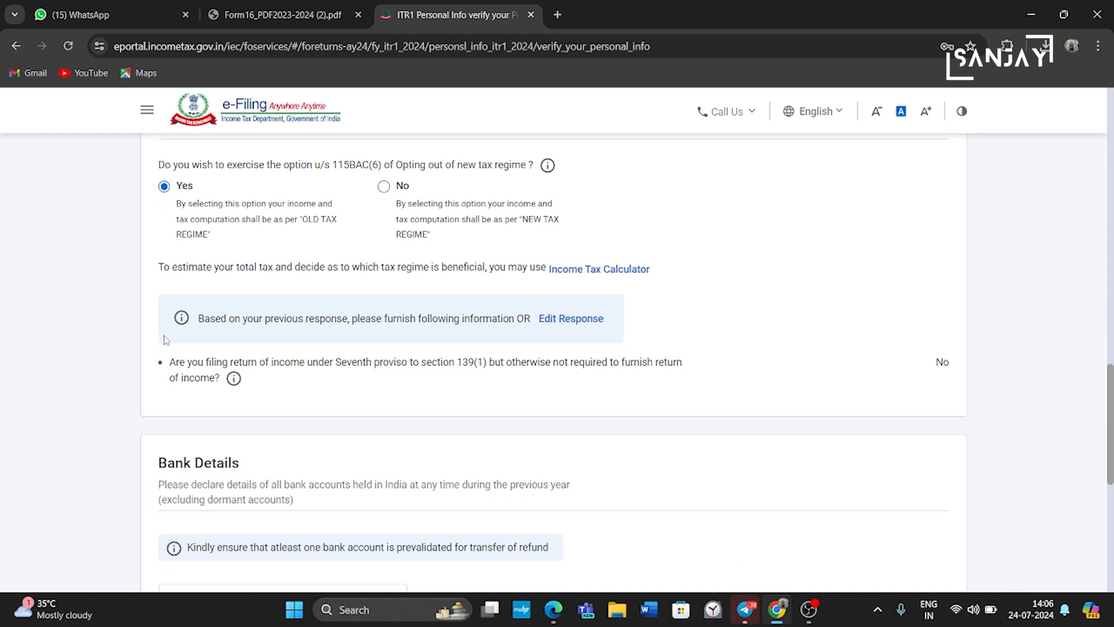
{"action": "scroll", "coordinate": [166, 340], "scroll_direction": "down", "scroll_amount": 1}
{"action": "scroll", "coordinate": [166, 340], "scroll_direction": "down", "scroll_amount": 1}
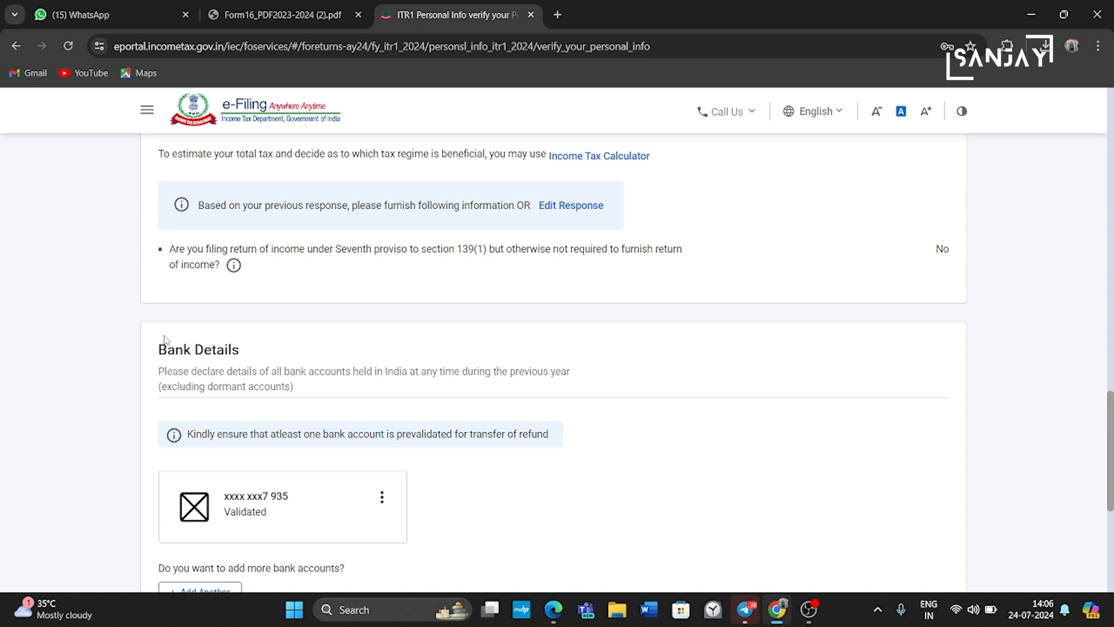
{"action": "scroll", "coordinate": [165, 339], "scroll_direction": "down", "scroll_amount": 6}
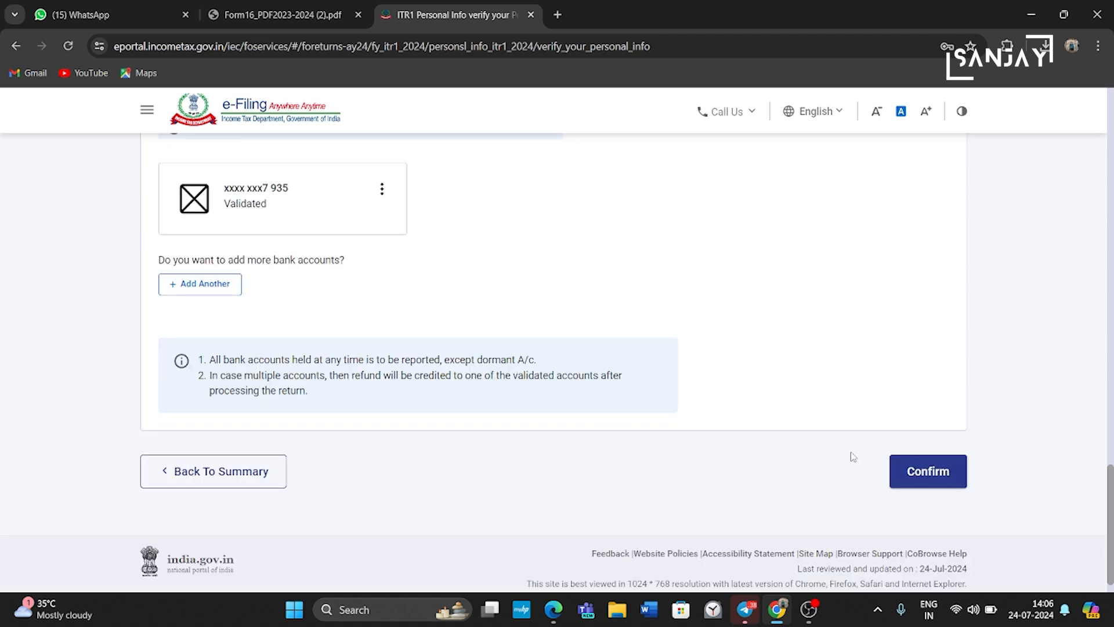
{"action": "left_click", "coordinate": [930, 471]}
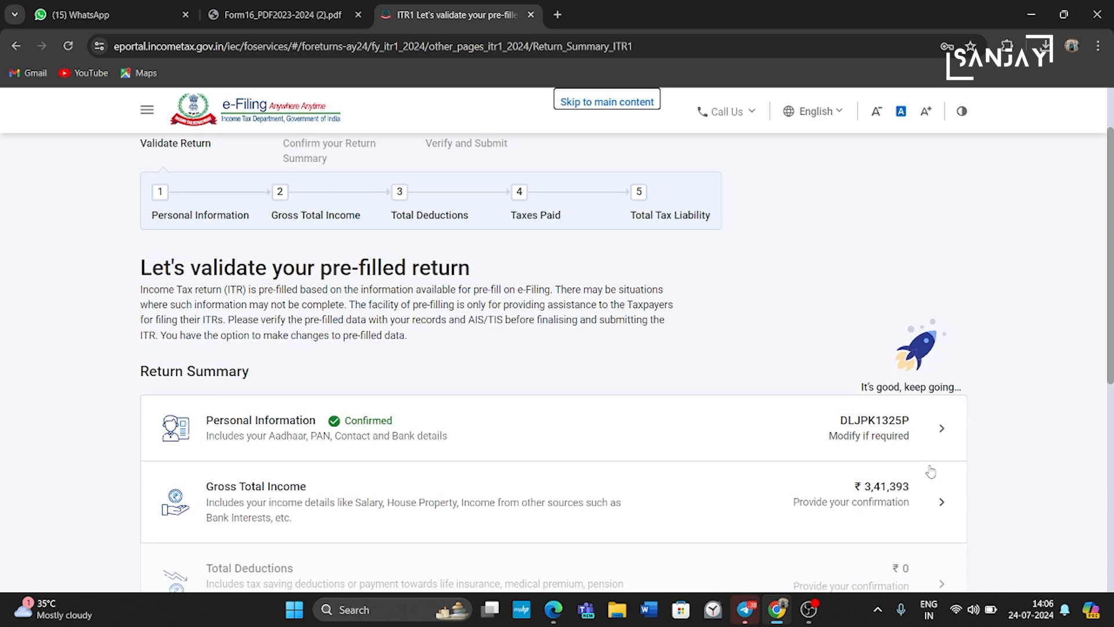
{"action": "scroll", "coordinate": [567, 472], "scroll_direction": "down", "scroll_amount": 1}
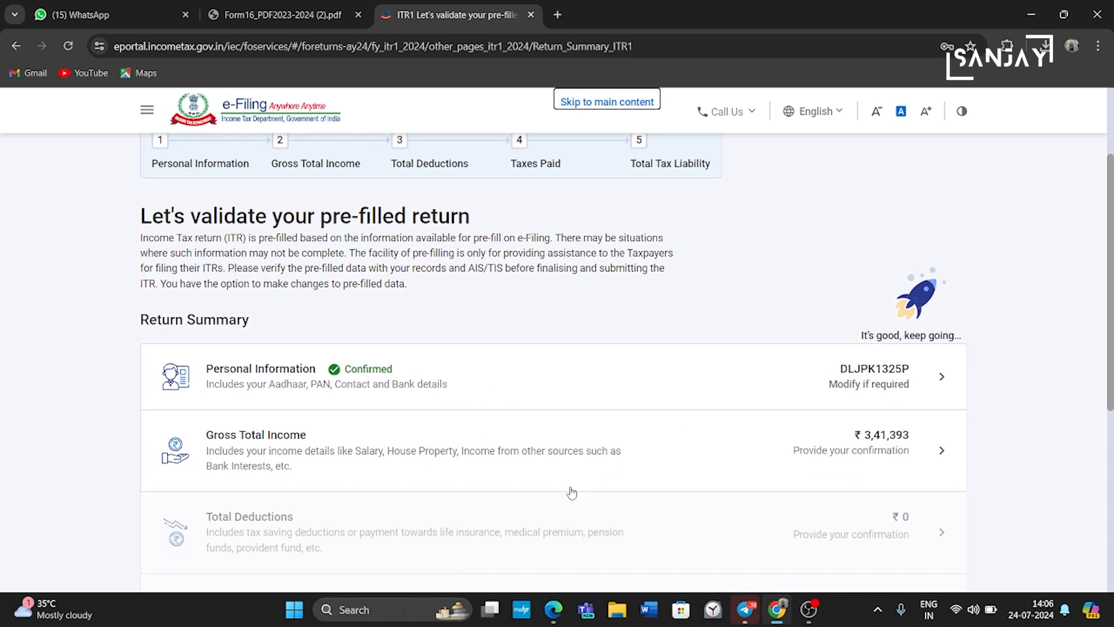
{"action": "left_click", "coordinate": [928, 452]}
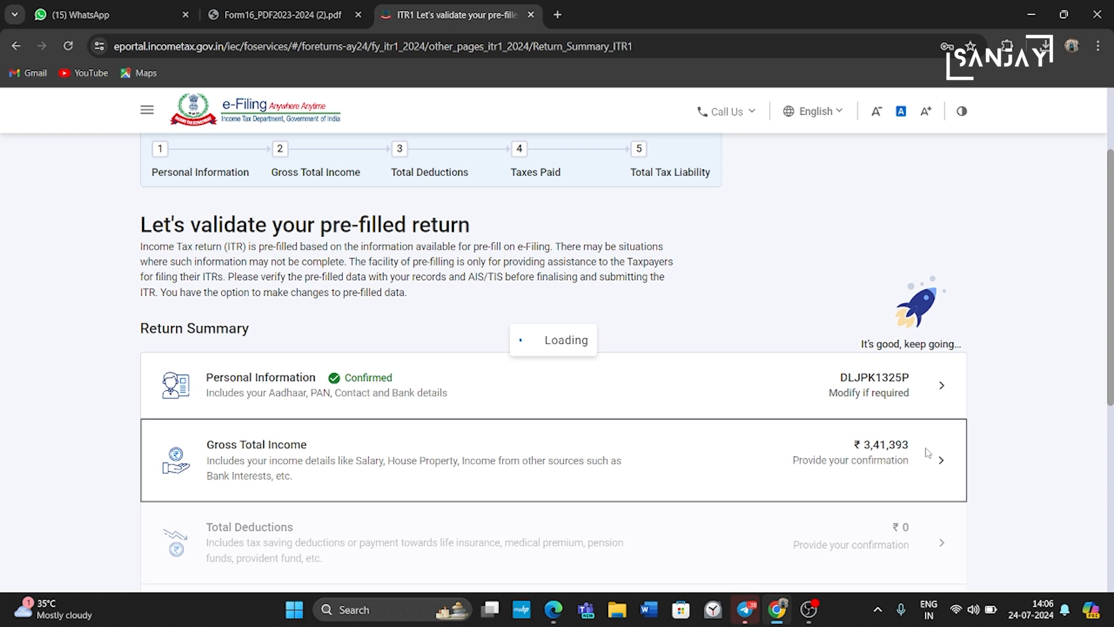
{"action": "scroll", "coordinate": [927, 453], "scroll_direction": "down", "scroll_amount": 1}
{"action": "scroll", "coordinate": [927, 453], "scroll_direction": "down", "scroll_amount": 1}
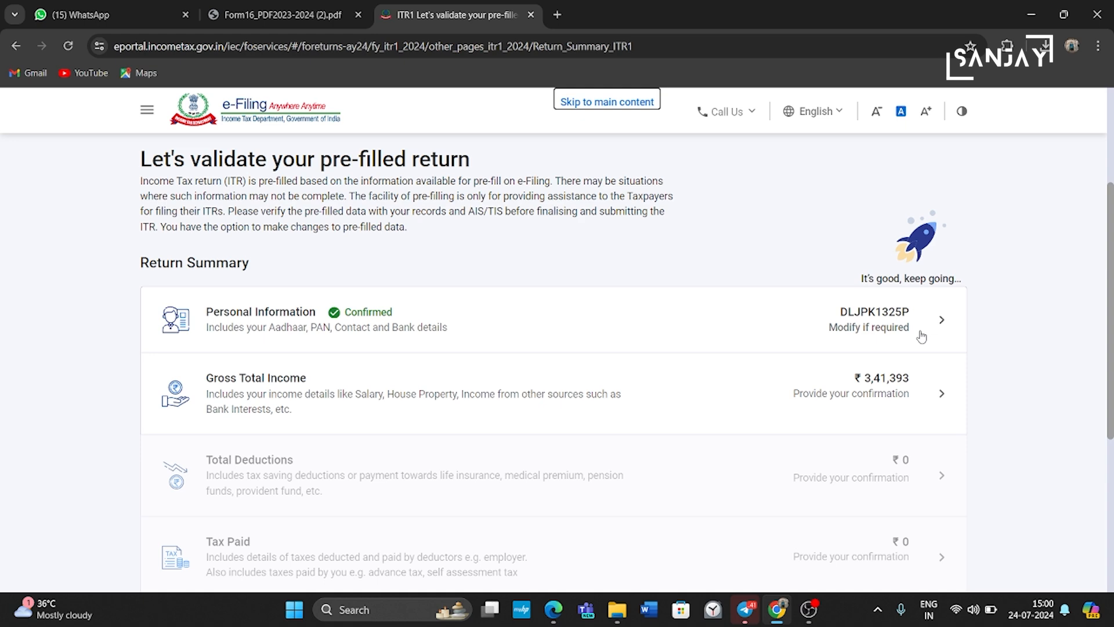
{"action": "left_click", "coordinate": [915, 395]}
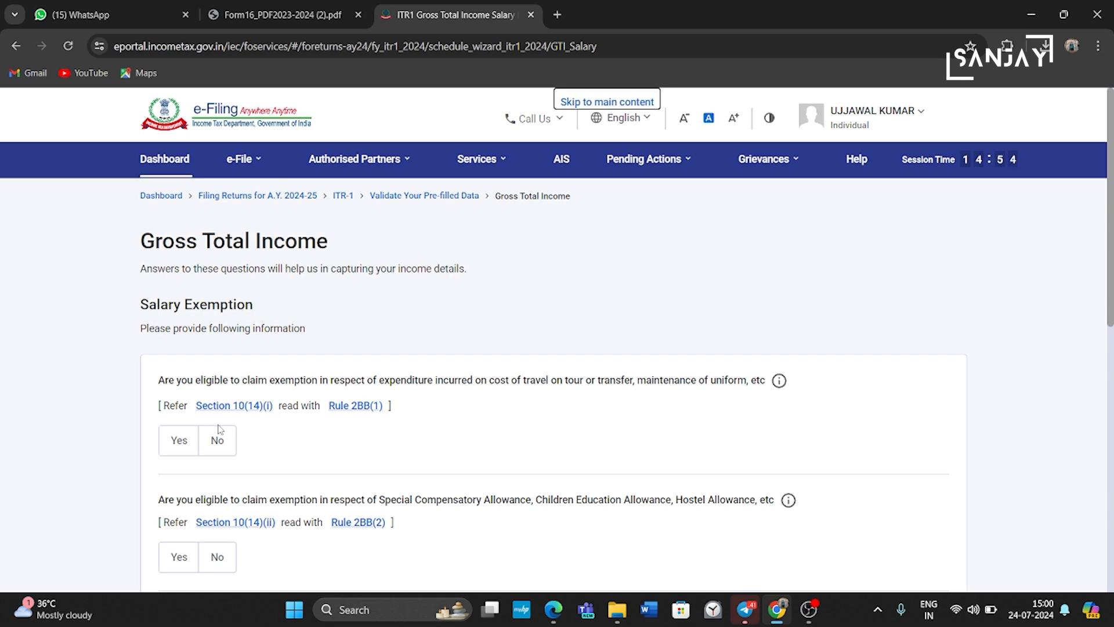
Step: Claim the travel and uniform expenditure exemption and start entering its amount
{"action": "scroll", "coordinate": [247, 442], "scroll_direction": "down", "scroll_amount": 2}
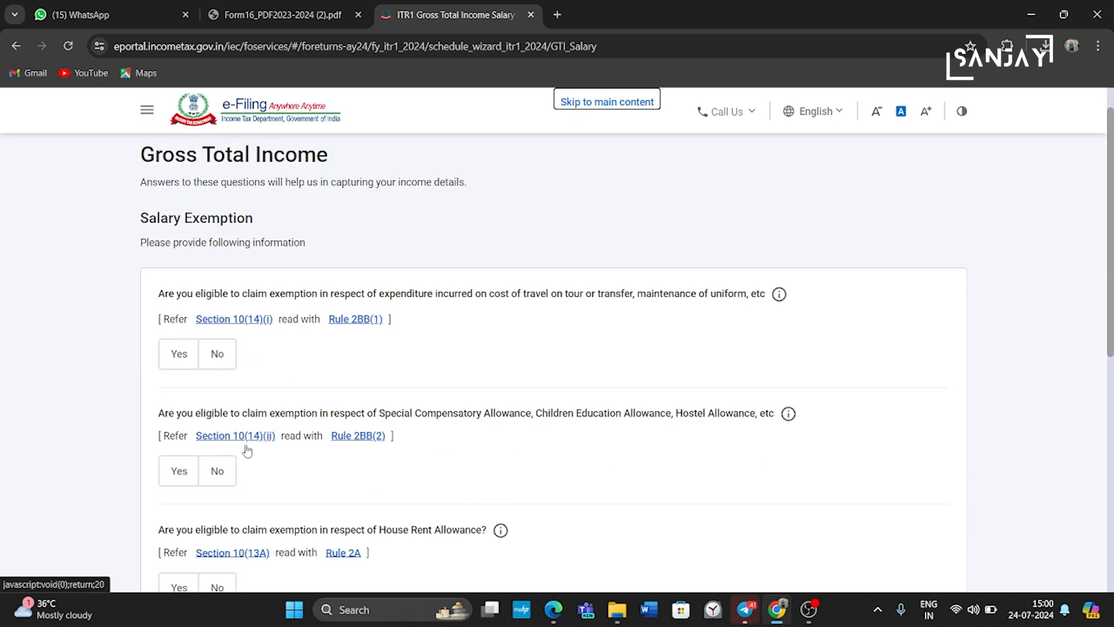
{"action": "left_click", "coordinate": [180, 355]}
{"action": "left_click", "coordinate": [222, 417]}
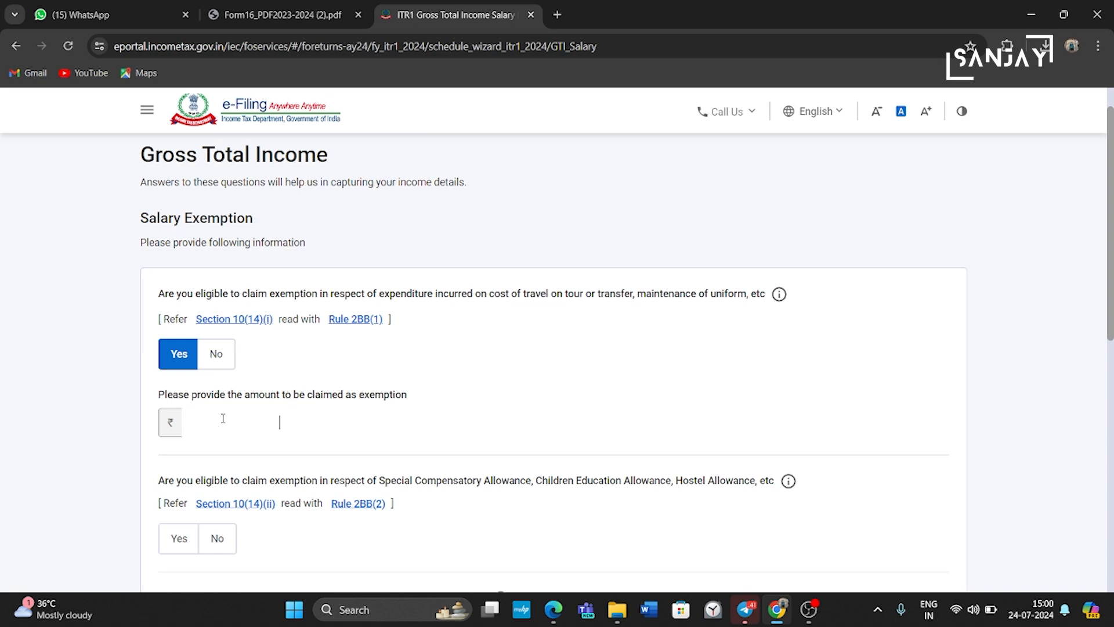
Step: Answer No to the House Rent Allowance exemption and continue to income source verification
{"action": "scroll", "coordinate": [223, 418], "scroll_direction": "down", "scroll_amount": 3}
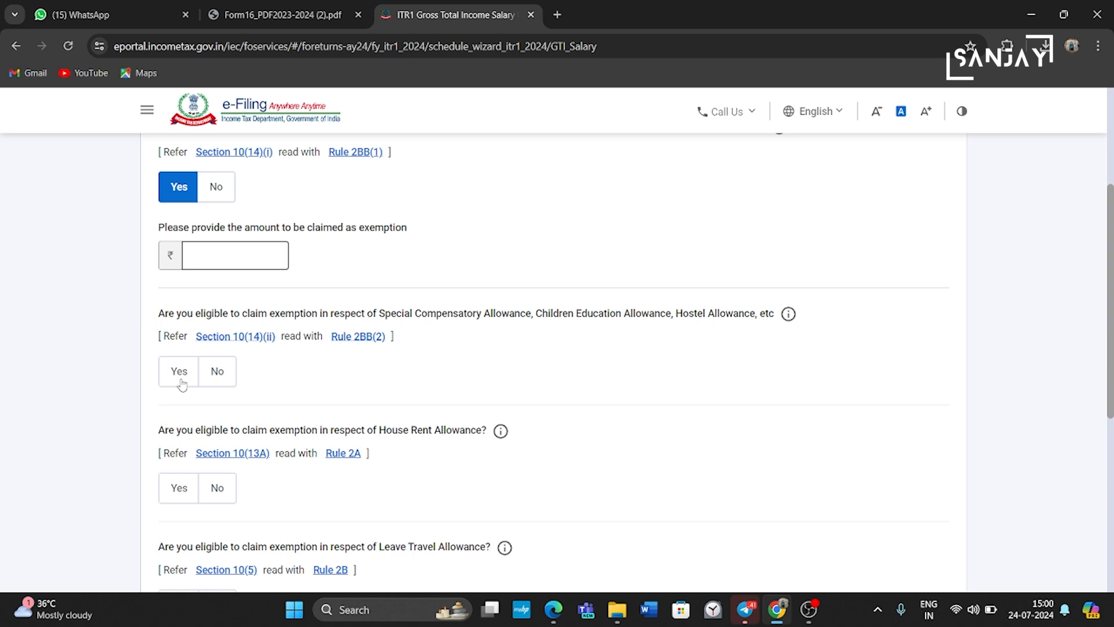
{"action": "scroll", "coordinate": [190, 440], "scroll_direction": "down", "scroll_amount": 1}
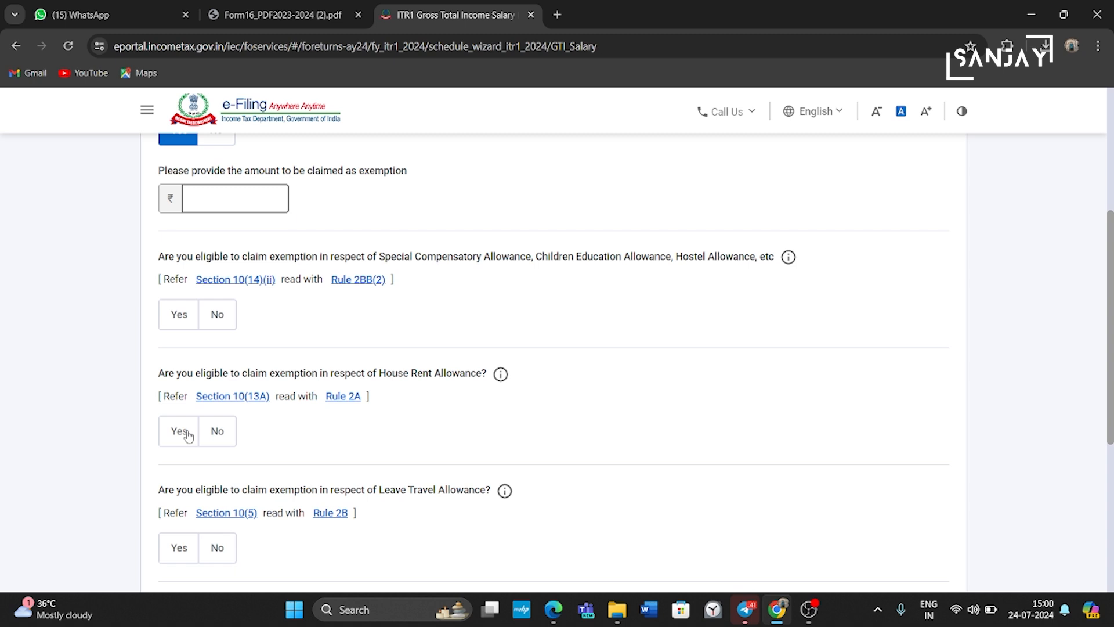
{"action": "left_click", "coordinate": [217, 431]}
{"action": "scroll", "coordinate": [299, 473], "scroll_direction": "down", "scroll_amount": 1}
{"action": "scroll", "coordinate": [299, 473], "scroll_direction": "down", "scroll_amount": 2}
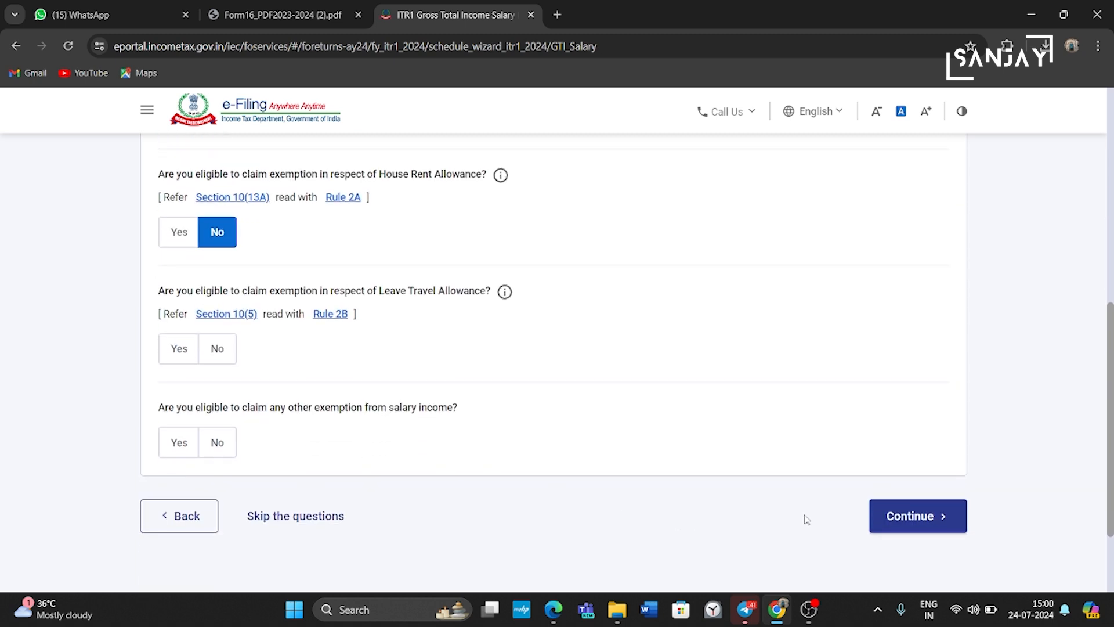
{"action": "left_click", "coordinate": [900, 524]}
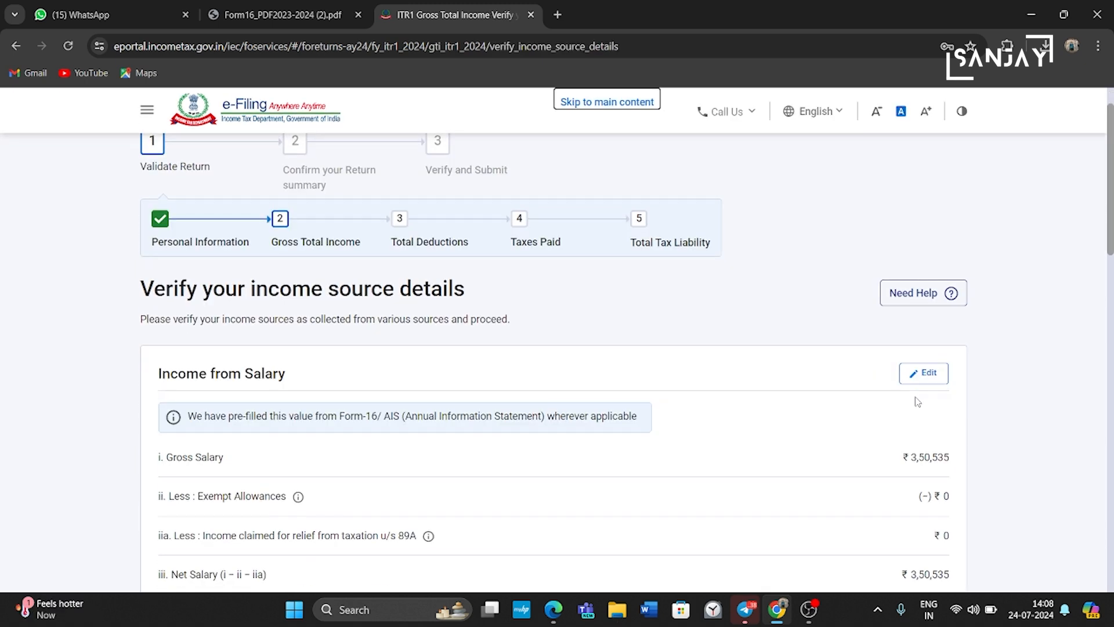
Step: Edit Income from Salary, replacing the section 17(1) salary with 528035
{"action": "scroll", "coordinate": [917, 402], "scroll_direction": "down", "scroll_amount": 1}
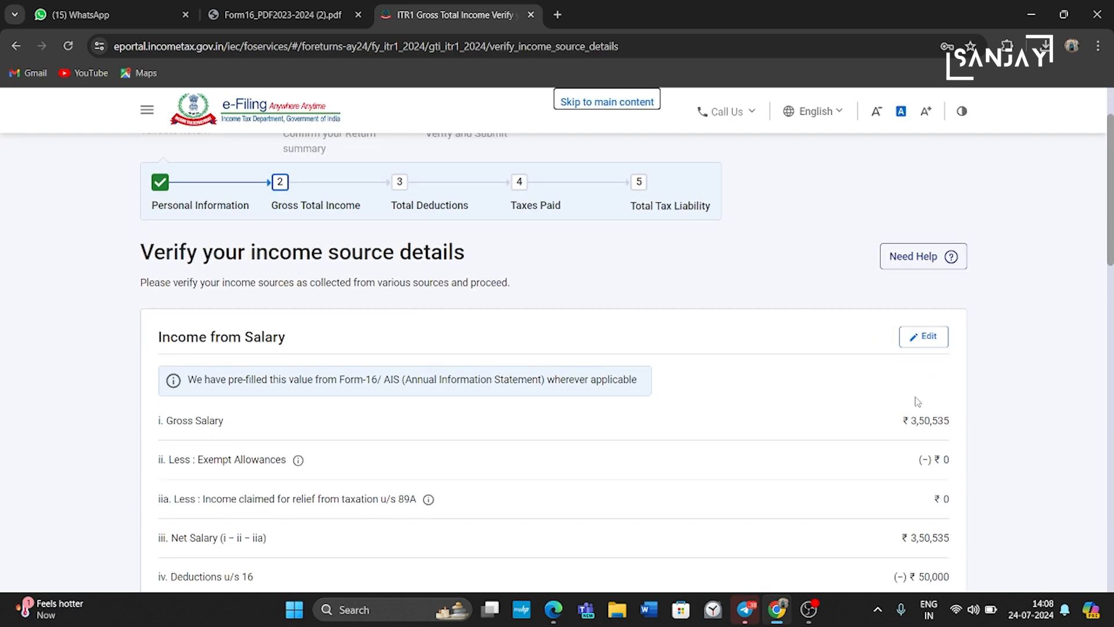
{"action": "left_click", "coordinate": [928, 336]}
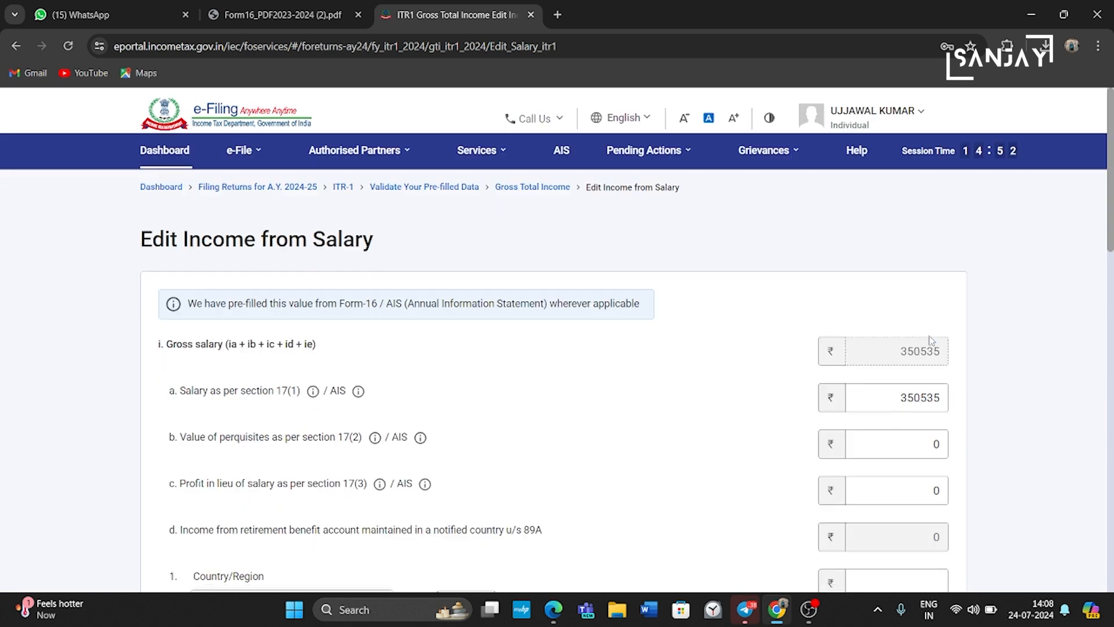
{"action": "key", "text": "BackSpace"}
{"action": "key", "text": "BackSpace"}
{"action": "key", "text": "BackSpace"}
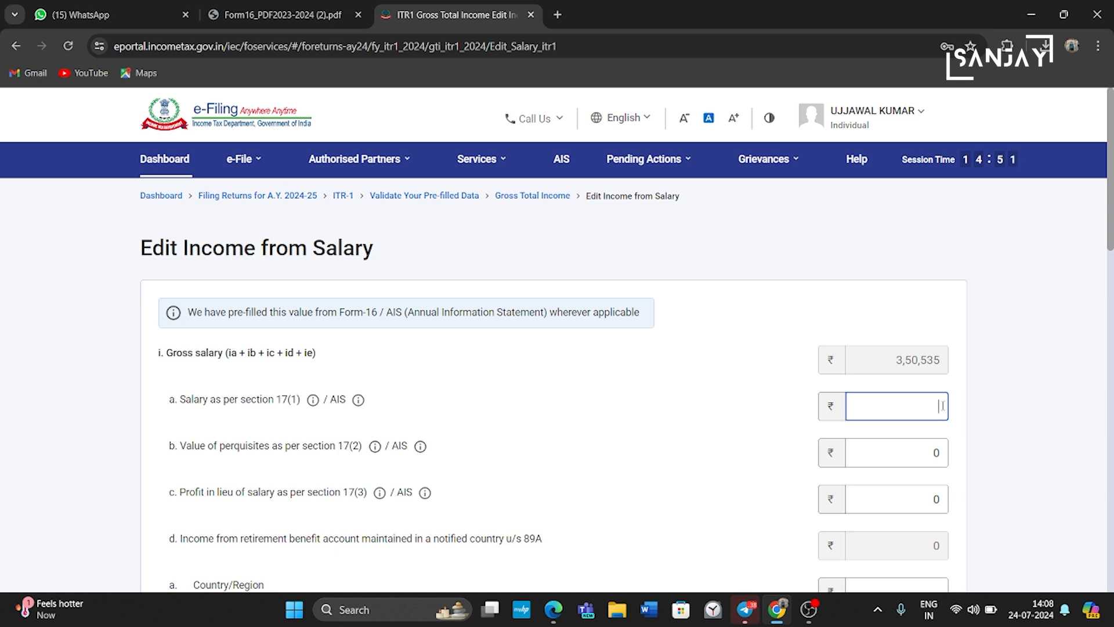
{"action": "type", "text": "528035"}
Step: Enter 2000 as professional tax under section 16(iii)
{"action": "scroll", "coordinate": [943, 406], "scroll_direction": "down", "scroll_amount": 5}
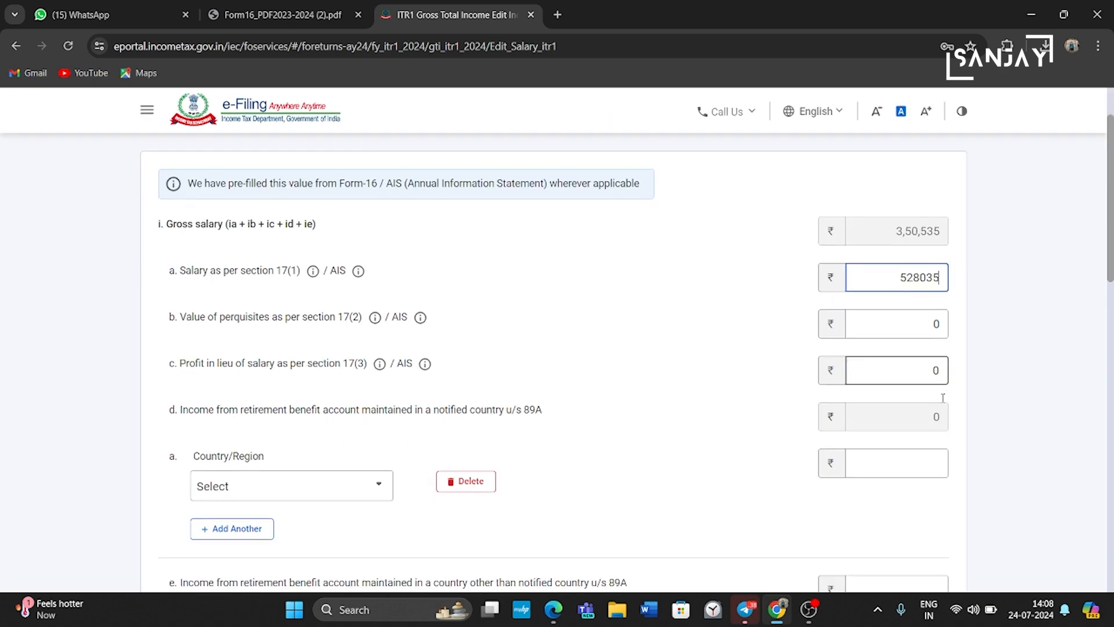
{"action": "scroll", "coordinate": [943, 402], "scroll_direction": "down", "scroll_amount": 7}
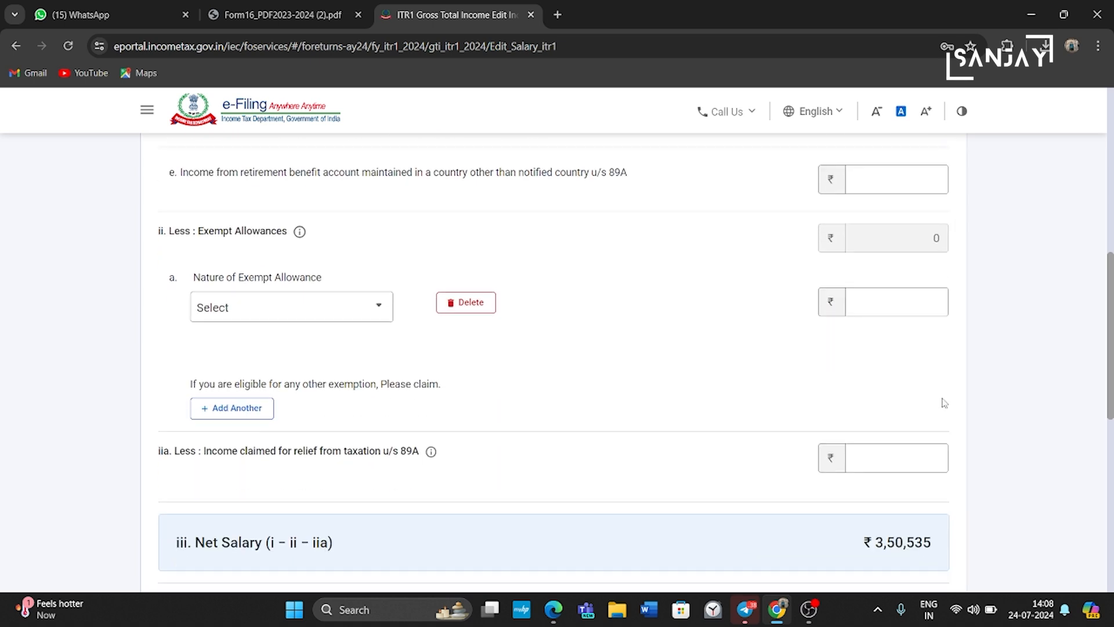
{"action": "scroll", "coordinate": [943, 399], "scroll_direction": "down", "scroll_amount": 1}
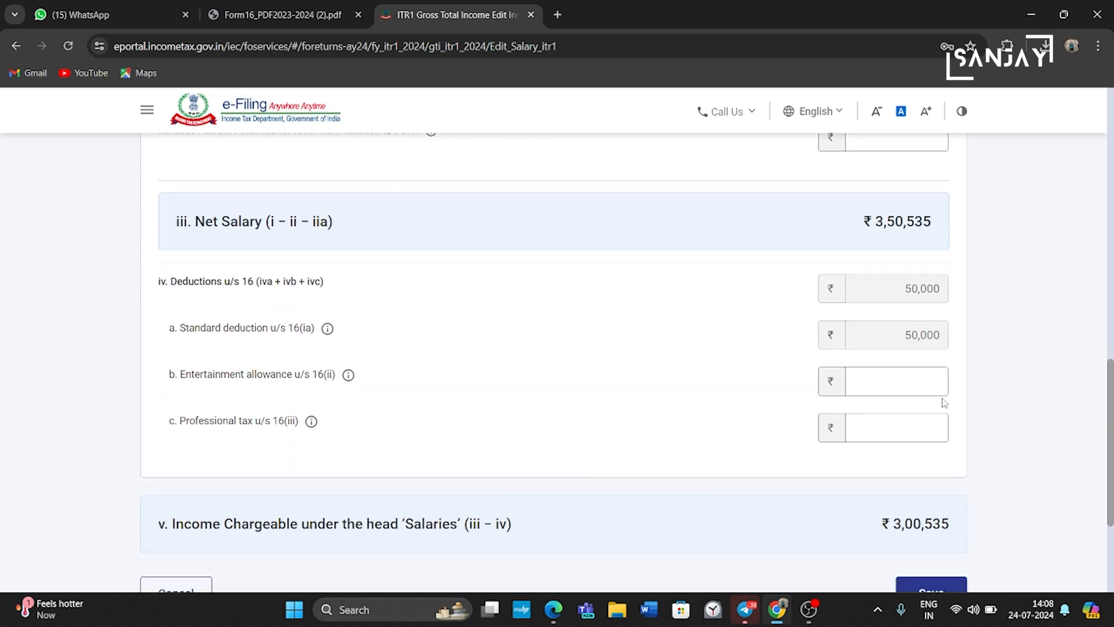
{"action": "left_click", "coordinate": [907, 429]}
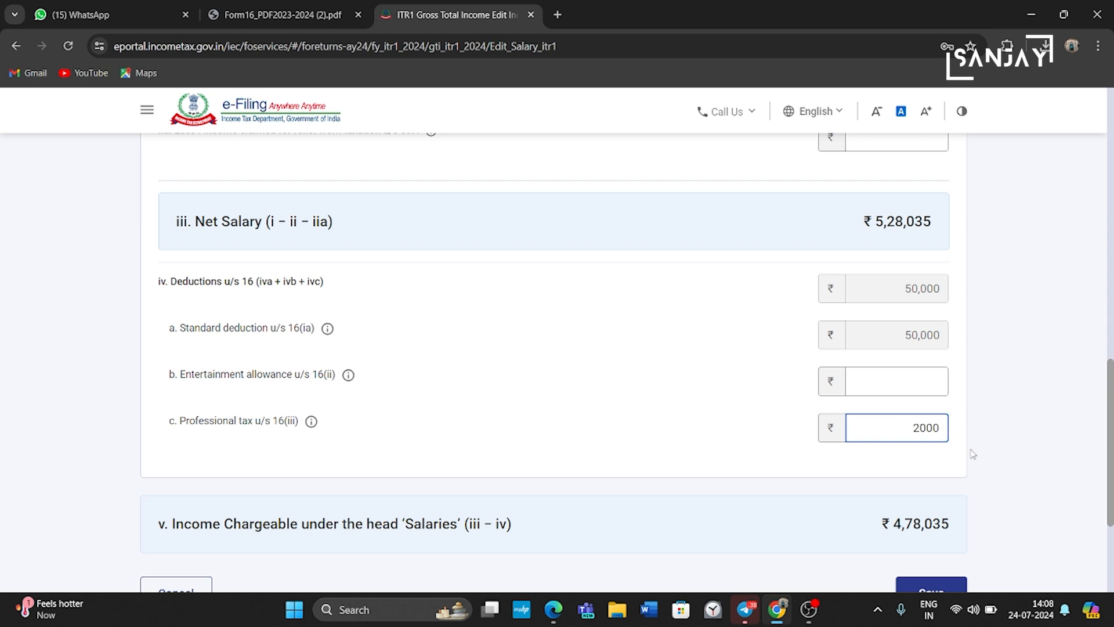
{"action": "scroll", "coordinate": [973, 454], "scroll_direction": "down", "scroll_amount": 2}
Step: Save the edited salary and confirm the income sources, giving Gross Total Income ₹5,16,893
{"action": "left_click", "coordinate": [931, 476]}
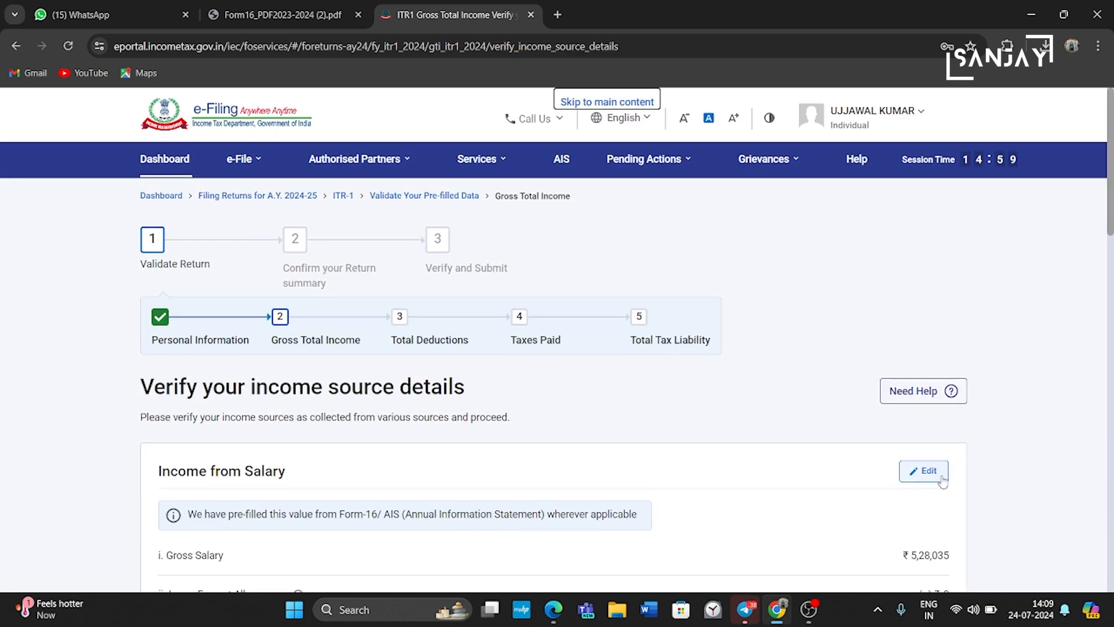
{"action": "scroll", "coordinate": [987, 522], "scroll_direction": "down", "scroll_amount": 15}
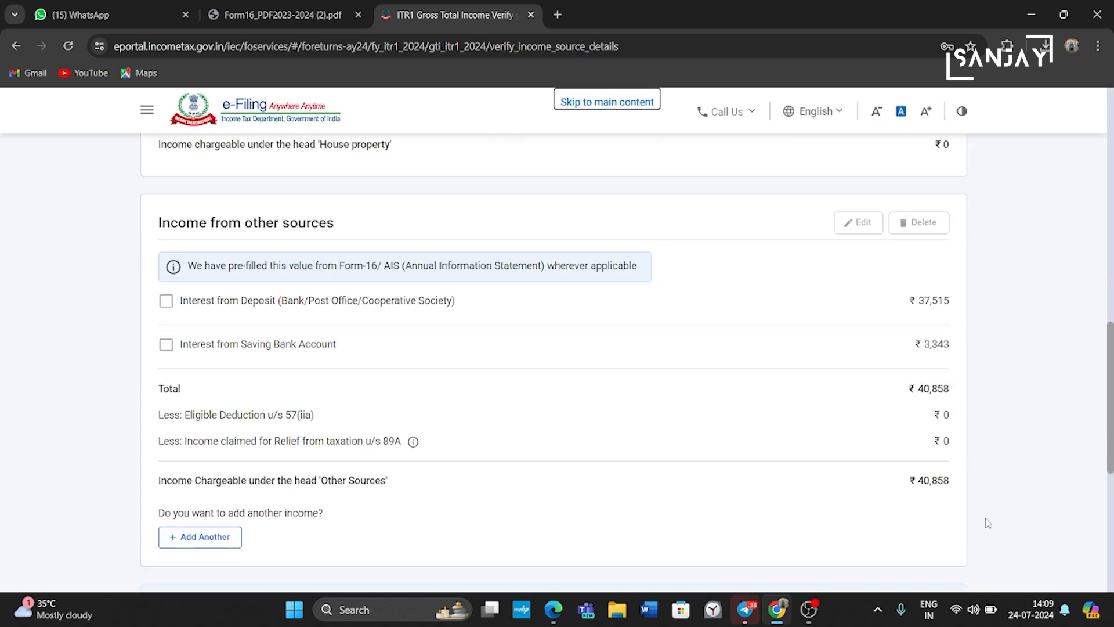
{"action": "scroll", "coordinate": [987, 522], "scroll_direction": "down", "scroll_amount": 1}
{"action": "scroll", "coordinate": [987, 522], "scroll_direction": "up", "scroll_amount": 2}
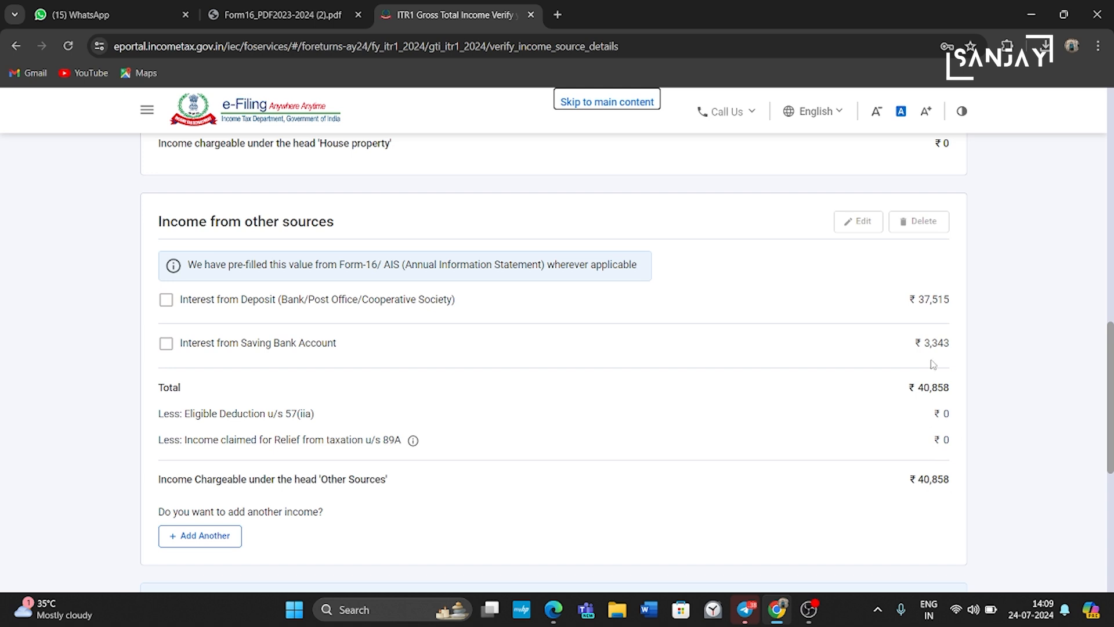
{"action": "scroll", "coordinate": [933, 365], "scroll_direction": "down", "scroll_amount": 6}
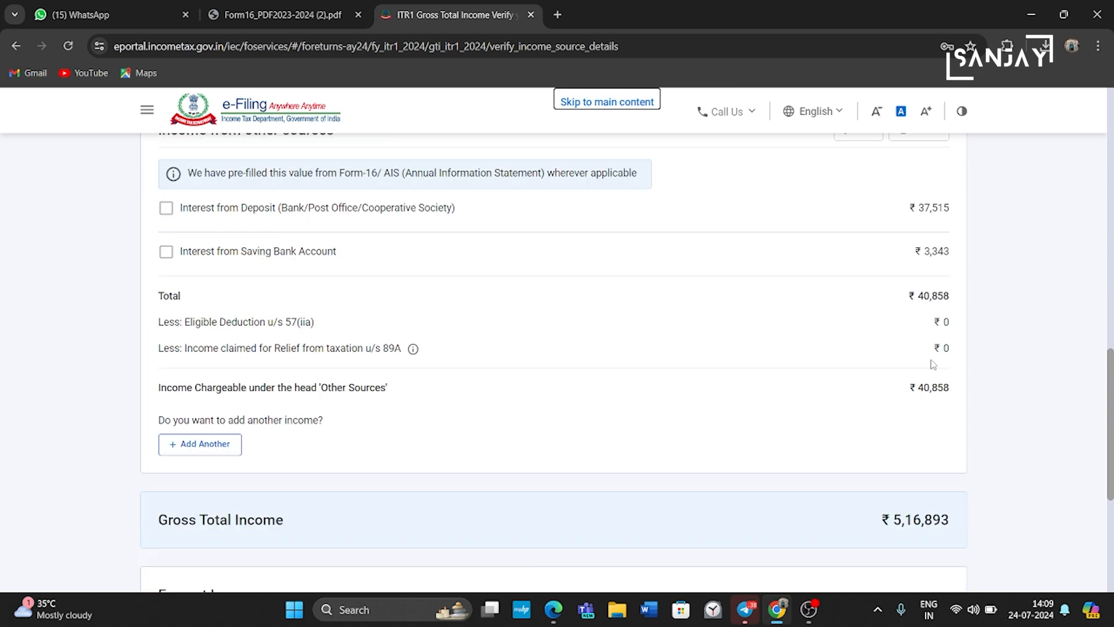
{"action": "left_click", "coordinate": [937, 455]}
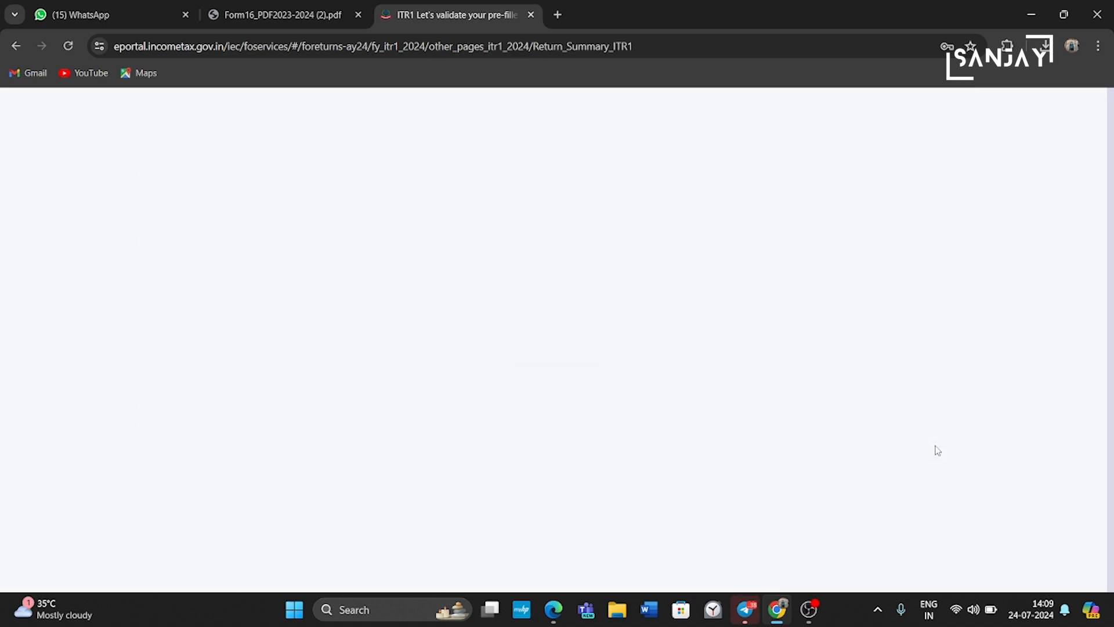
{"action": "scroll", "coordinate": [937, 450], "scroll_direction": "down", "scroll_amount": 5}
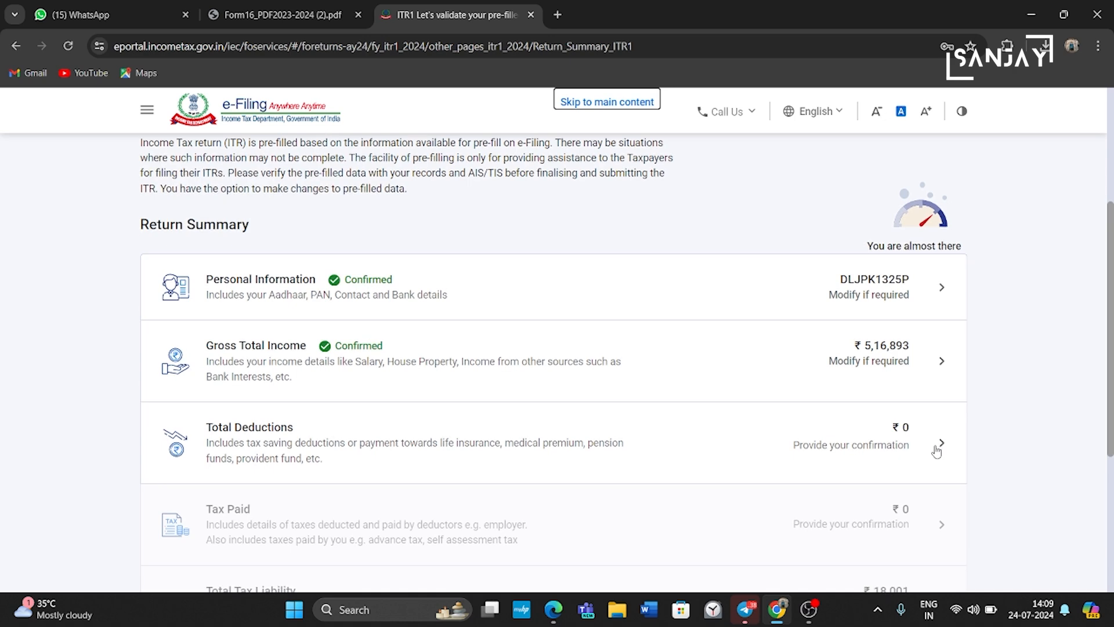
Step: In Total Deductions, answer No to the donation, 80GGC, 80U and 80DD questions
{"action": "left_click", "coordinate": [927, 444]}
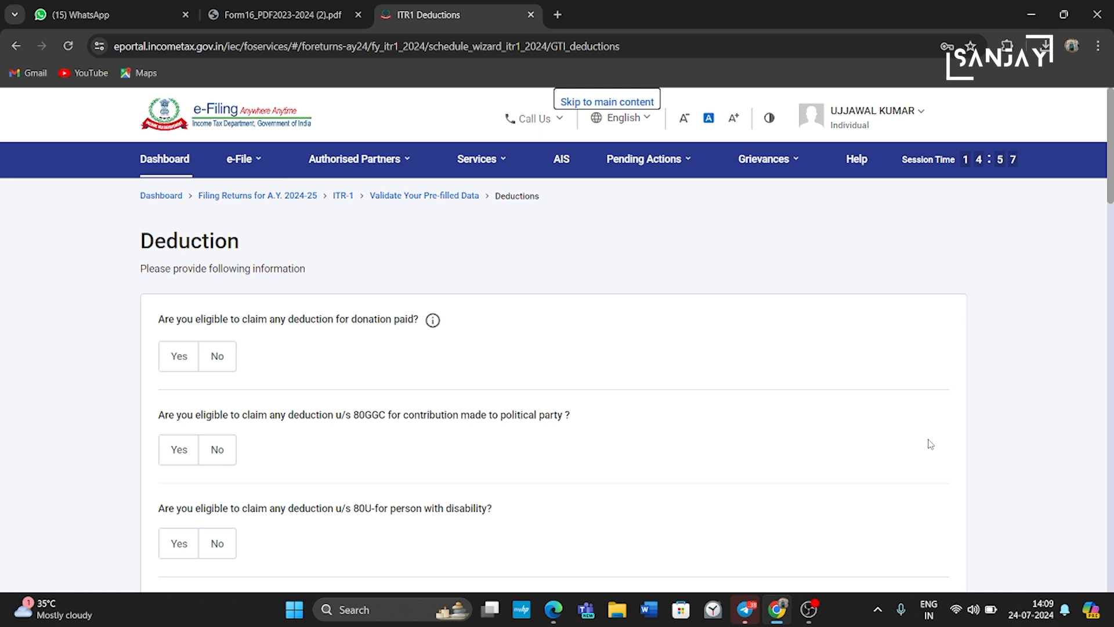
{"action": "scroll", "coordinate": [251, 296], "scroll_direction": "down", "scroll_amount": 2}
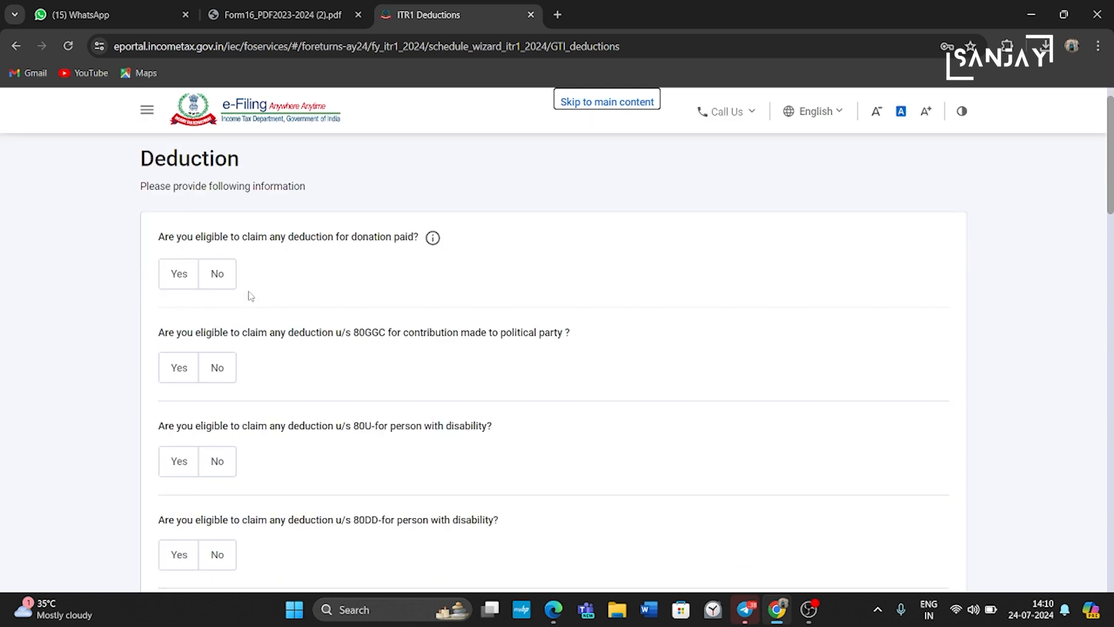
{"action": "left_click", "coordinate": [221, 281]}
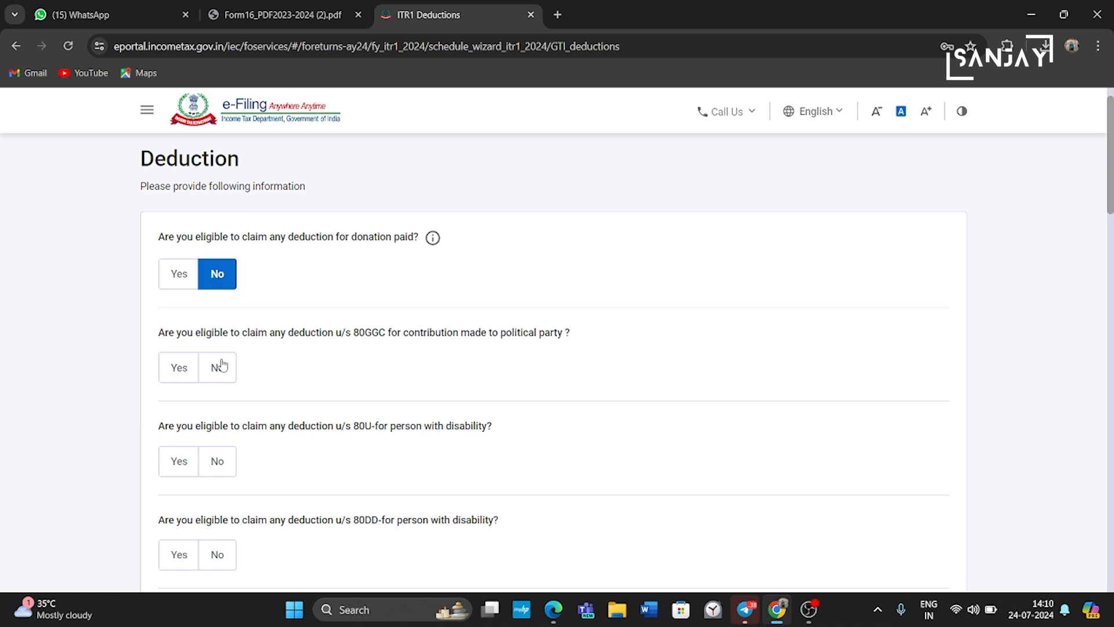
{"action": "left_click", "coordinate": [218, 371]}
{"action": "scroll", "coordinate": [218, 377], "scroll_direction": "down", "scroll_amount": 1}
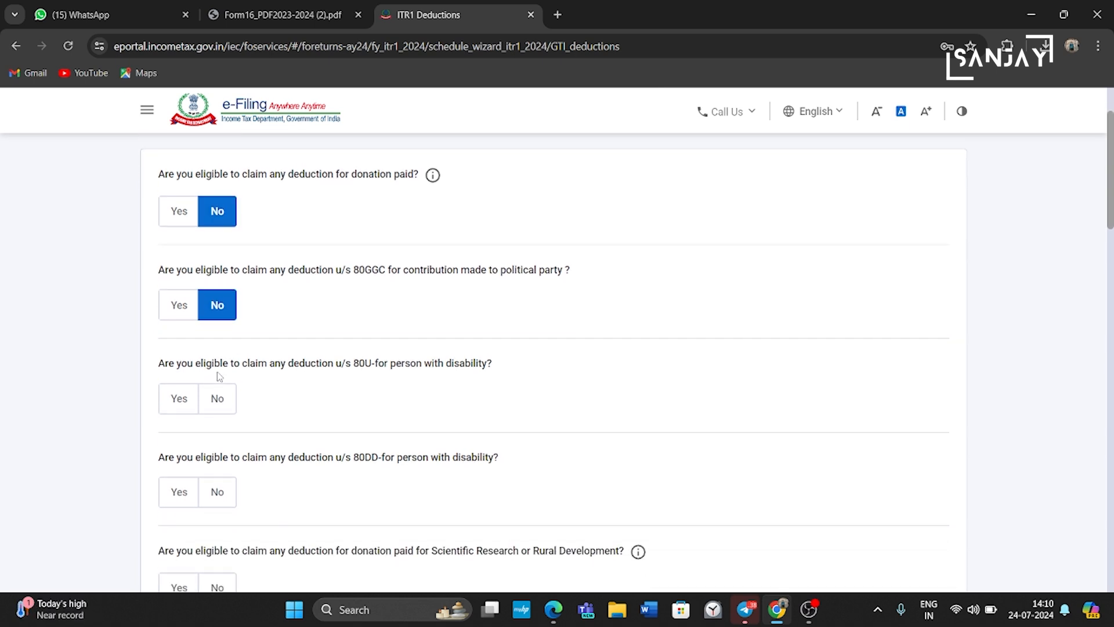
{"action": "left_click", "coordinate": [221, 408]}
{"action": "scroll", "coordinate": [223, 409], "scroll_direction": "down", "scroll_amount": 2}
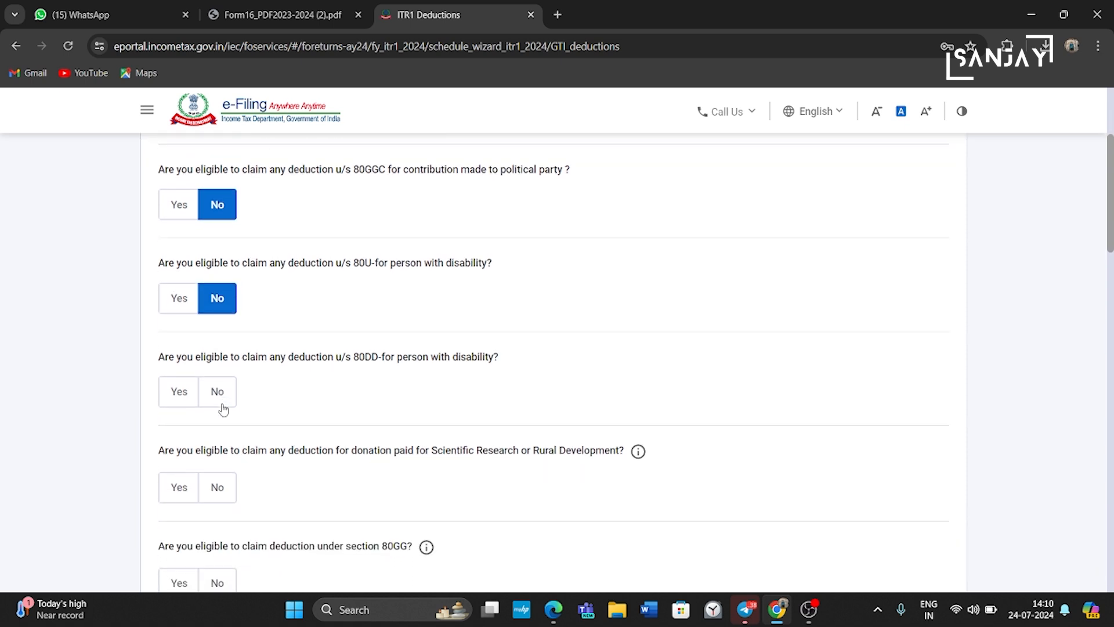
{"action": "left_click", "coordinate": [222, 401]}
Step: Answer No to research donation and 80GG, and Yes to Section 80C
{"action": "scroll", "coordinate": [221, 377], "scroll_direction": "down", "scroll_amount": 2}
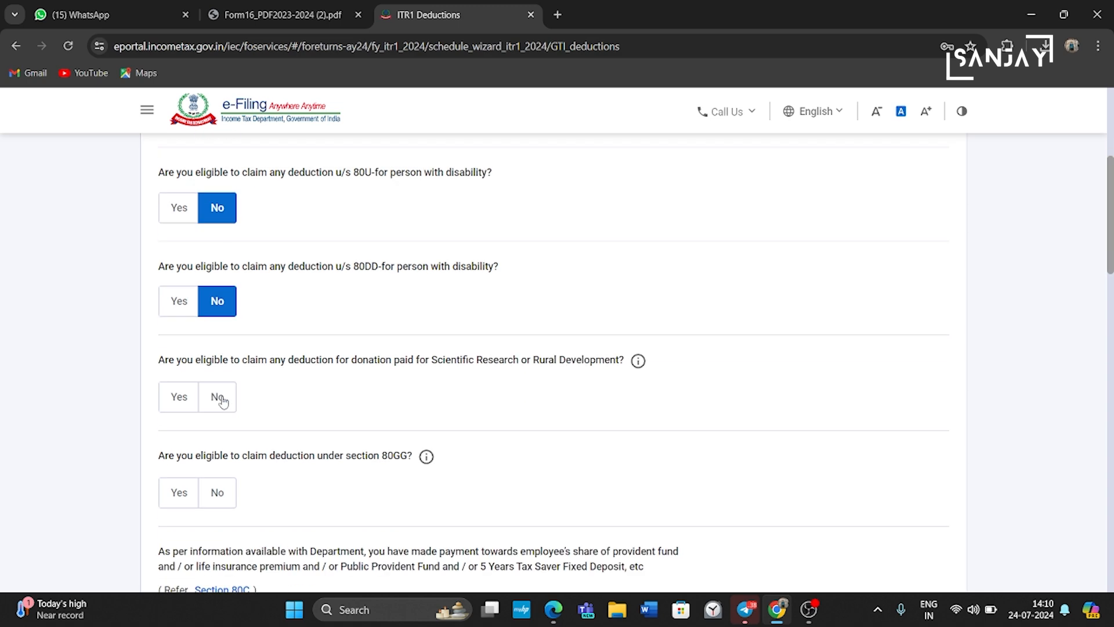
{"action": "left_click", "coordinate": [219, 348]}
{"action": "scroll", "coordinate": [218, 349], "scroll_direction": "down", "scroll_amount": 2}
{"action": "left_click", "coordinate": [219, 336]}
{"action": "scroll", "coordinate": [220, 406], "scroll_direction": "down", "scroll_amount": 1}
{"action": "left_click", "coordinate": [181, 425]}
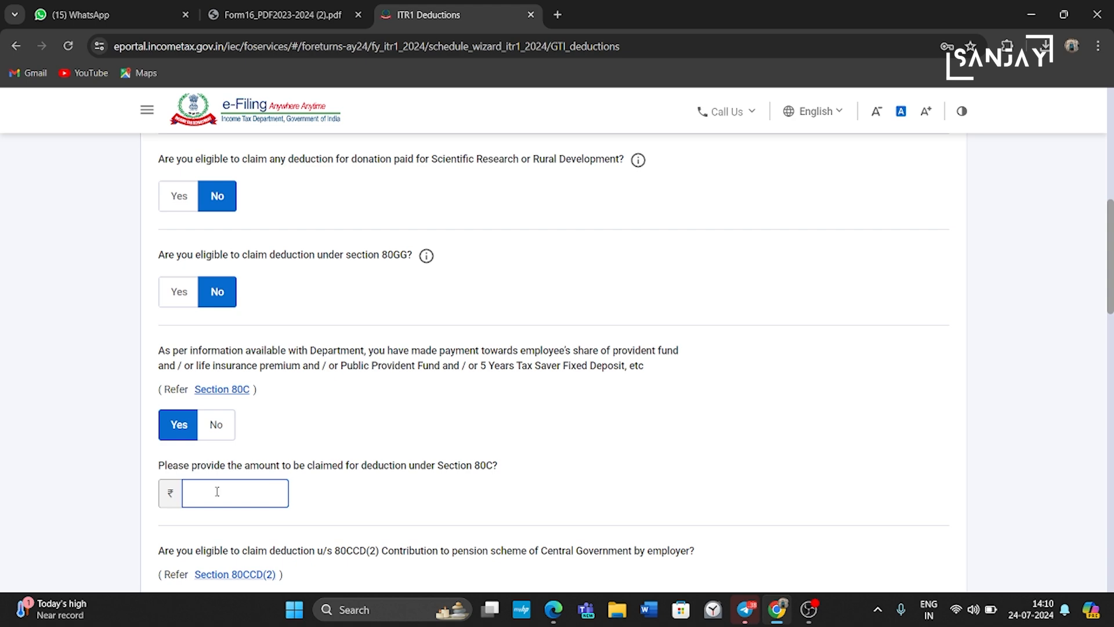
Step: Claim ₹39,721 under 80C and ₹55,103 employer pension contribution under 80CCD(2)
{"action": "type", "text": "39721"}
{"action": "scroll", "coordinate": [217, 491], "scroll_direction": "down", "scroll_amount": 4}
{"action": "left_click", "coordinate": [177, 374]}
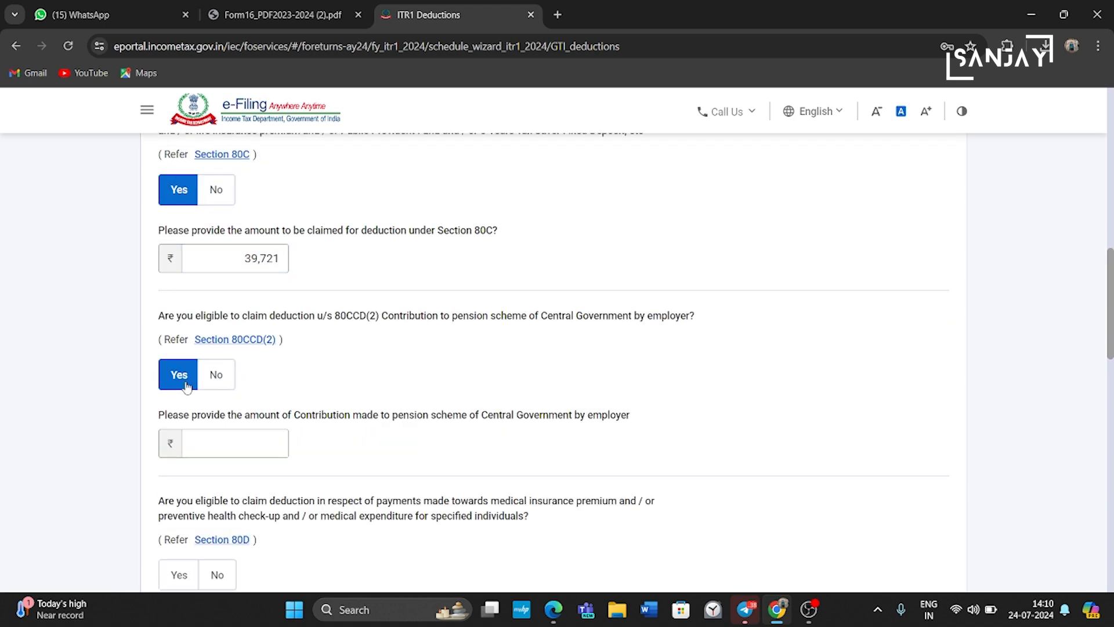
{"action": "left_click", "coordinate": [216, 438]}
{"action": "type", "text": "55103"}
{"action": "scroll", "coordinate": [217, 437], "scroll_direction": "down", "scroll_amount": 3}
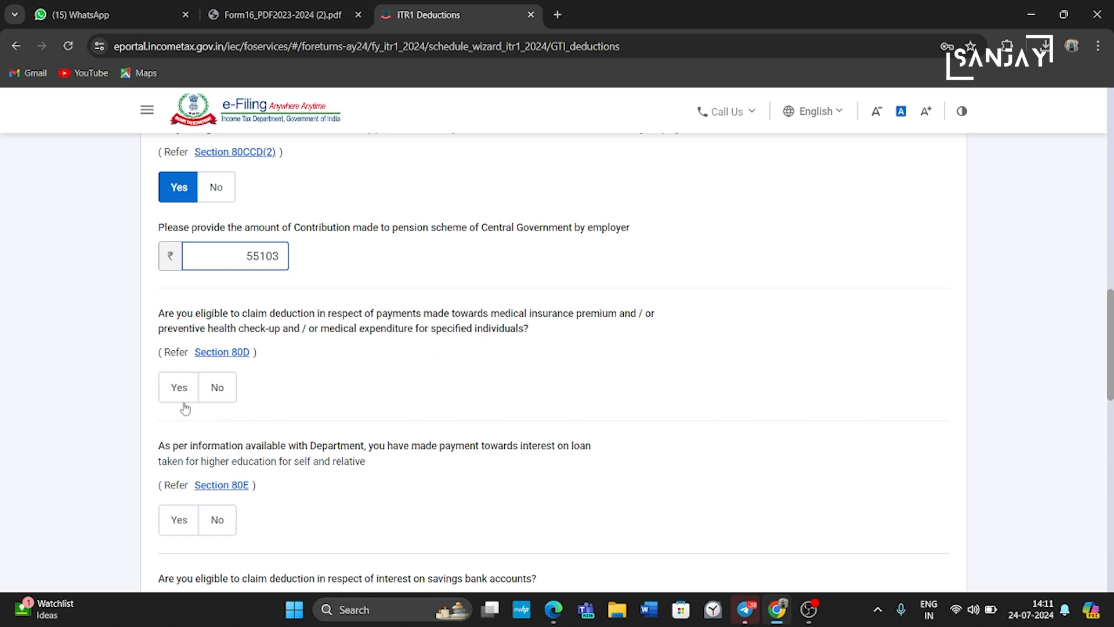
Step: Answer No for 80D, 80E and other deductions, and Yes for 80TTA savings interest
{"action": "left_click", "coordinate": [224, 388]}
{"action": "scroll", "coordinate": [224, 388], "scroll_direction": "down", "scroll_amount": 2}
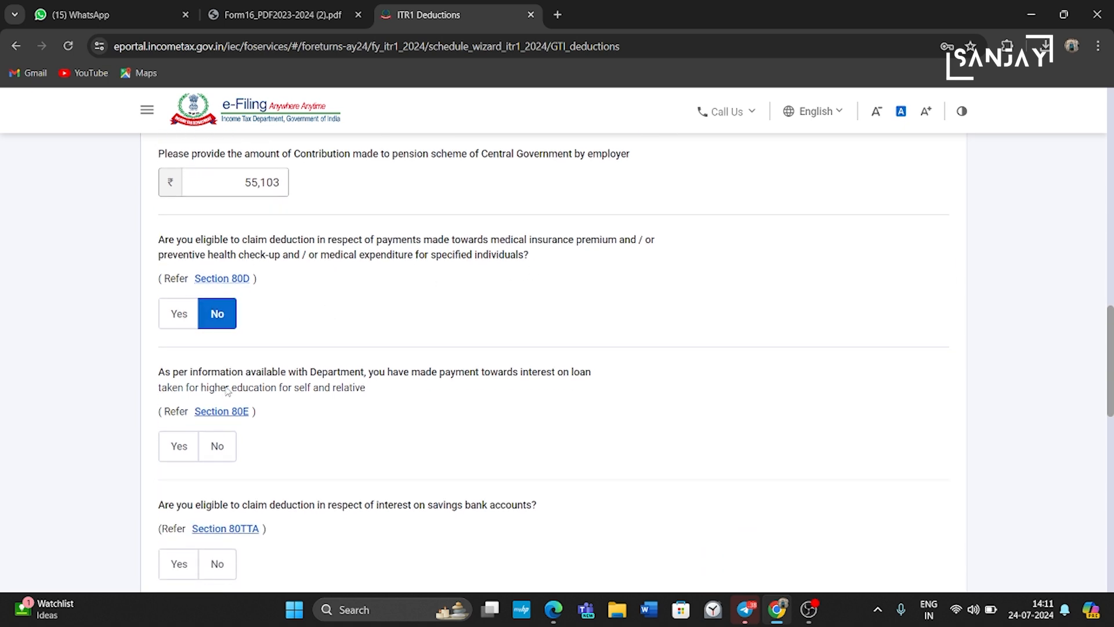
{"action": "left_click", "coordinate": [224, 389]}
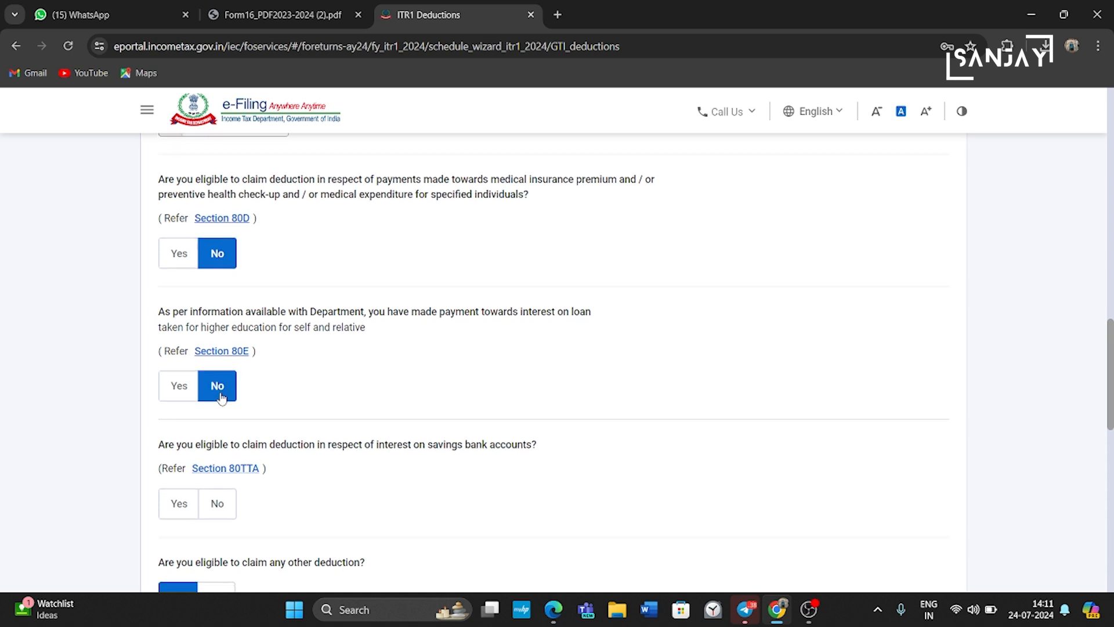
{"action": "scroll", "coordinate": [203, 390], "scroll_direction": "down", "scroll_amount": 2}
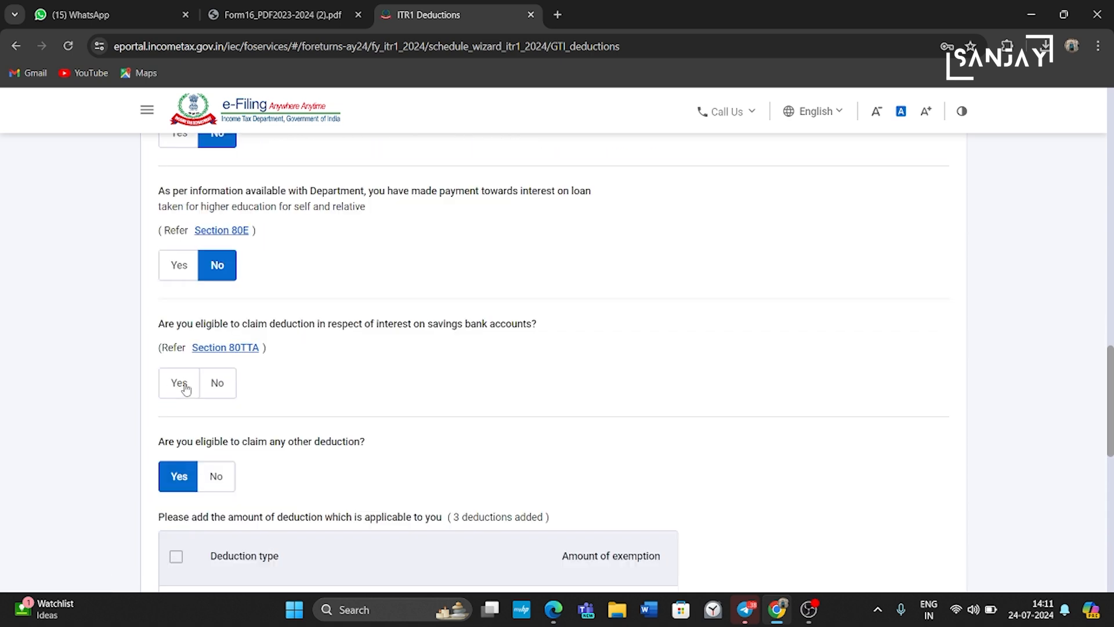
{"action": "left_click", "coordinate": [185, 389]}
{"action": "scroll", "coordinate": [186, 388], "scroll_direction": "down", "scroll_amount": 2}
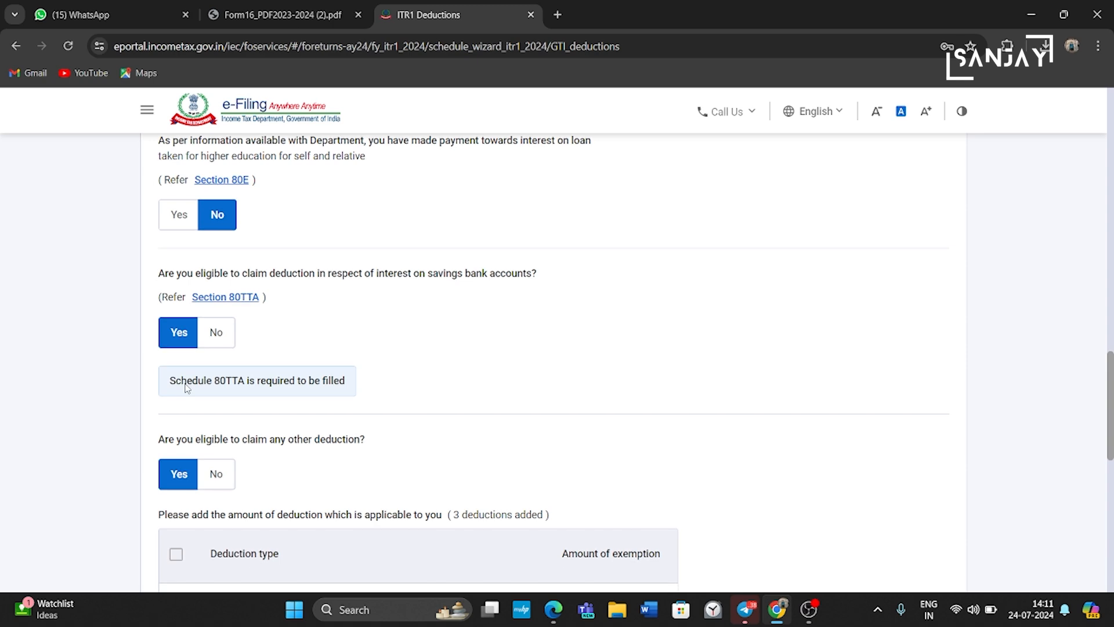
{"action": "scroll", "coordinate": [186, 388], "scroll_direction": "down", "scroll_amount": 3}
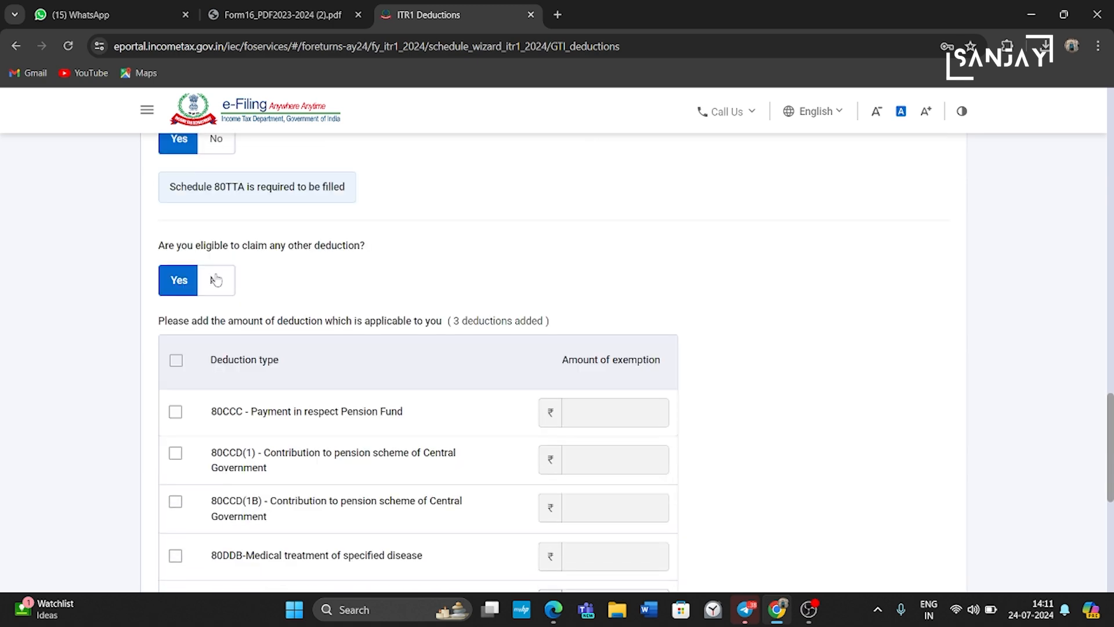
{"action": "left_click", "coordinate": [225, 285]}
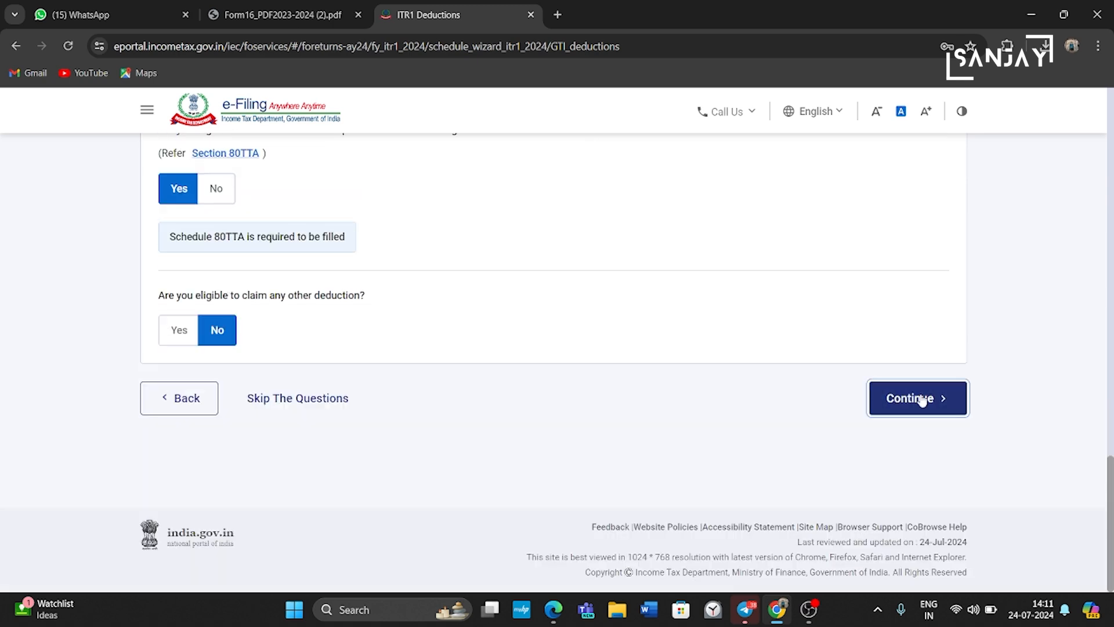
{"action": "left_click", "coordinate": [921, 397]}
Step: Review the deductions totalling ₹94,824 and start adding an 80TTA savings interest deduction
{"action": "scroll", "coordinate": [923, 399], "scroll_direction": "down", "scroll_amount": 3}
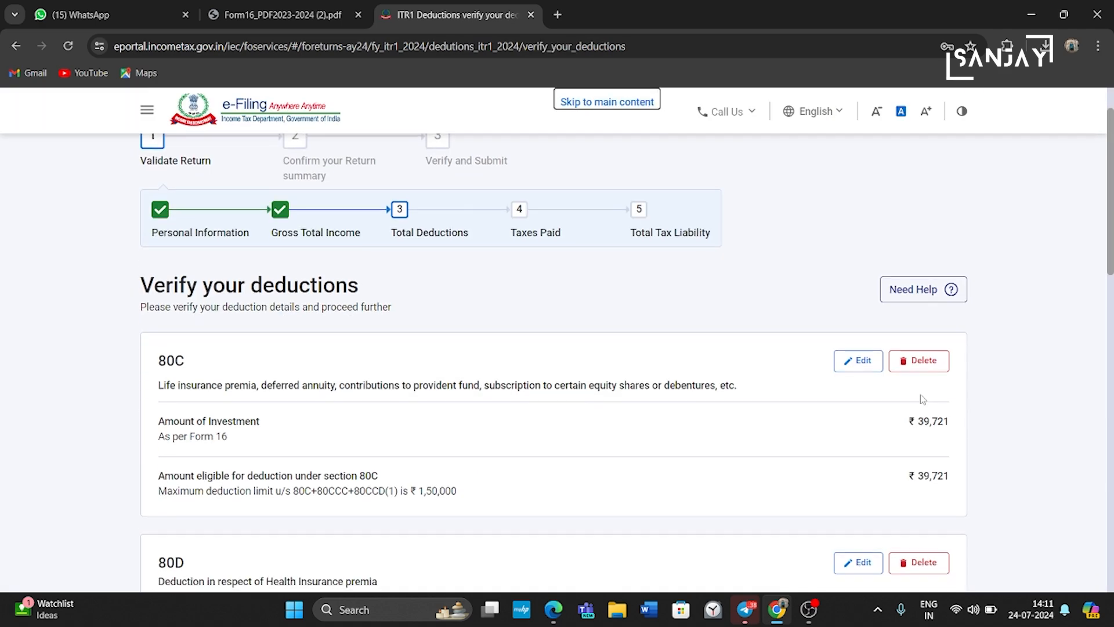
{"action": "scroll", "coordinate": [922, 399], "scroll_direction": "down", "scroll_amount": 2}
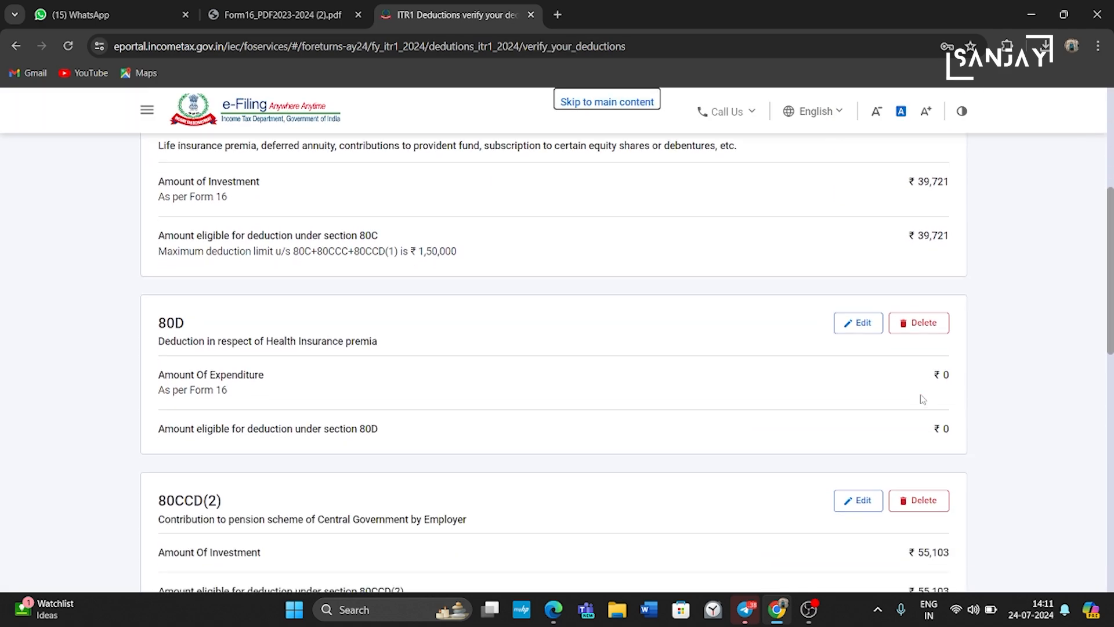
{"action": "scroll", "coordinate": [923, 399], "scroll_direction": "down", "scroll_amount": 4}
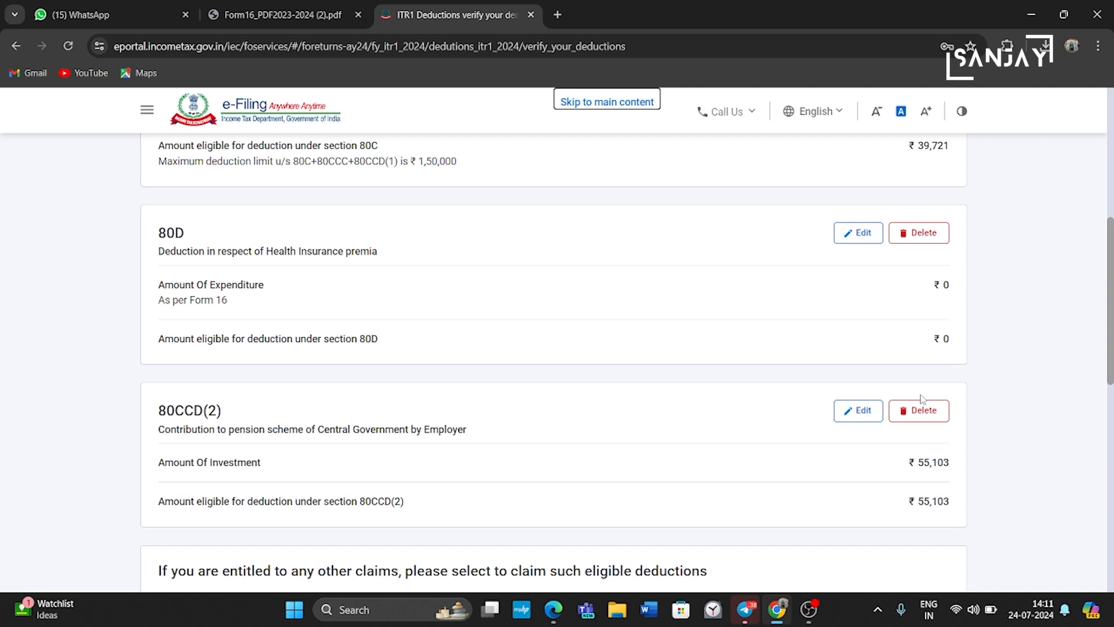
{"action": "scroll", "coordinate": [923, 399], "scroll_direction": "down", "scroll_amount": 5}
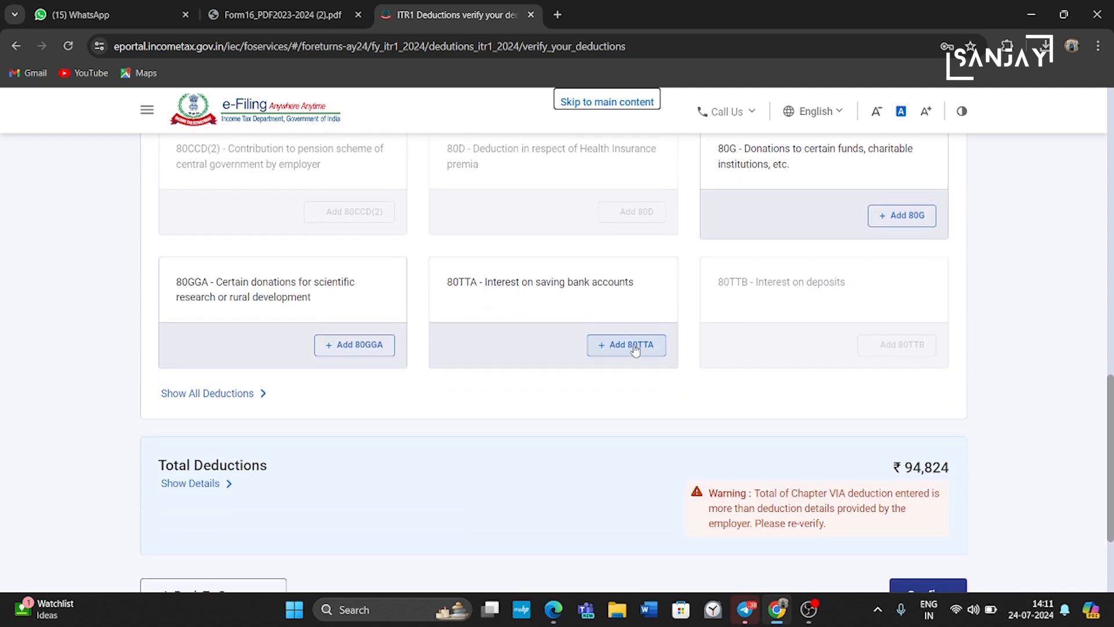
{"action": "left_click", "coordinate": [634, 346]}
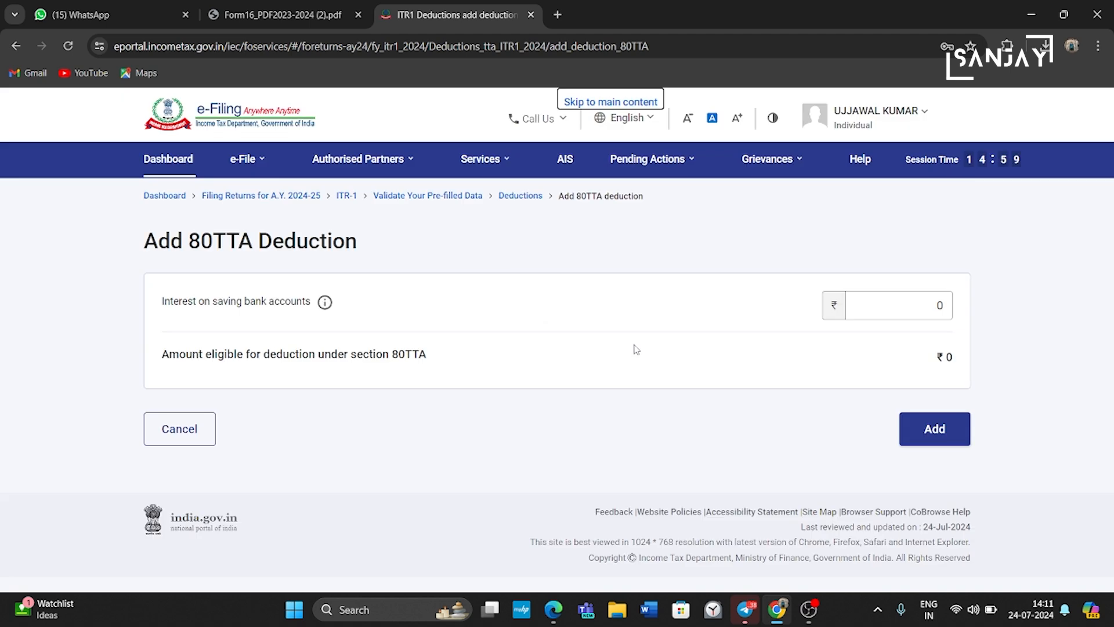
Step: Add an 80TTA deduction of ₹40,858 savings bank interest
{"action": "left_click", "coordinate": [888, 307]}
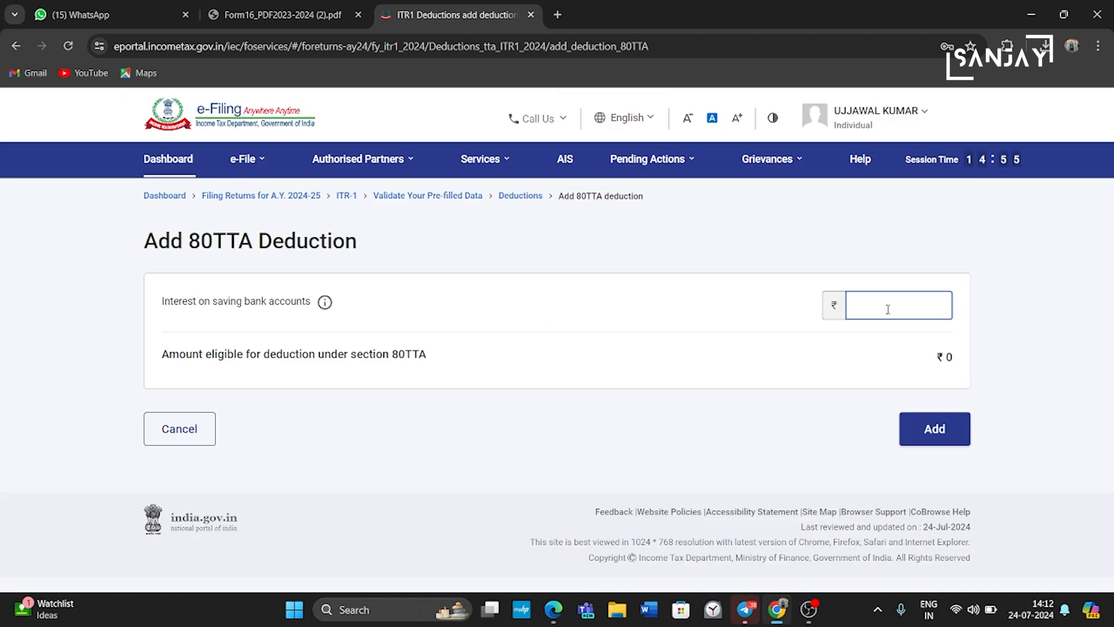
{"action": "type", "text": "40858"}
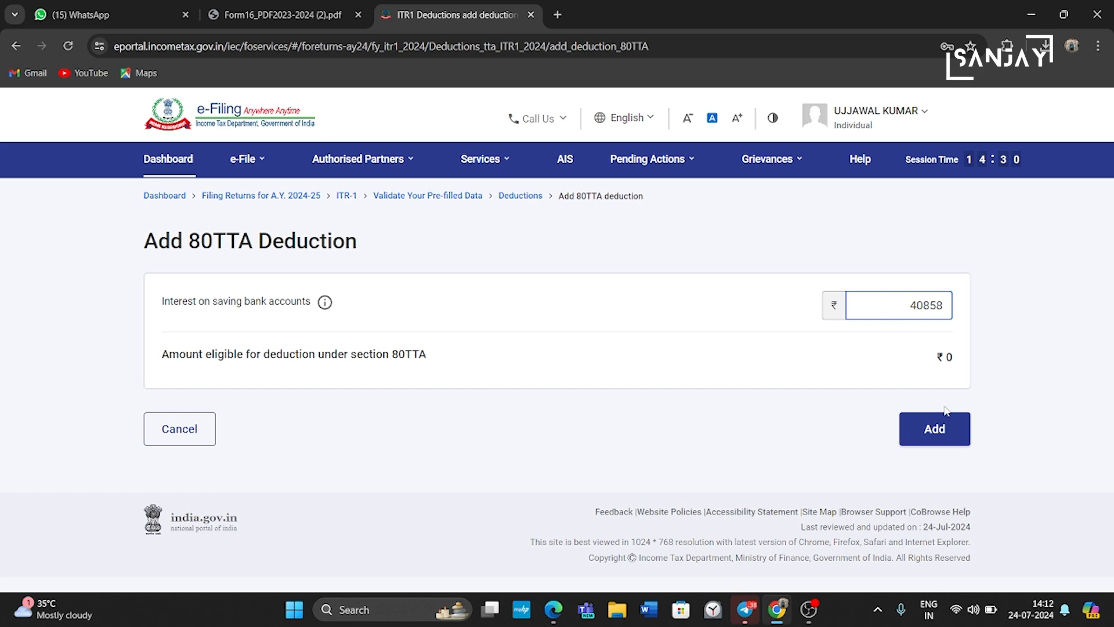
{"action": "key", "text": "Tab"}
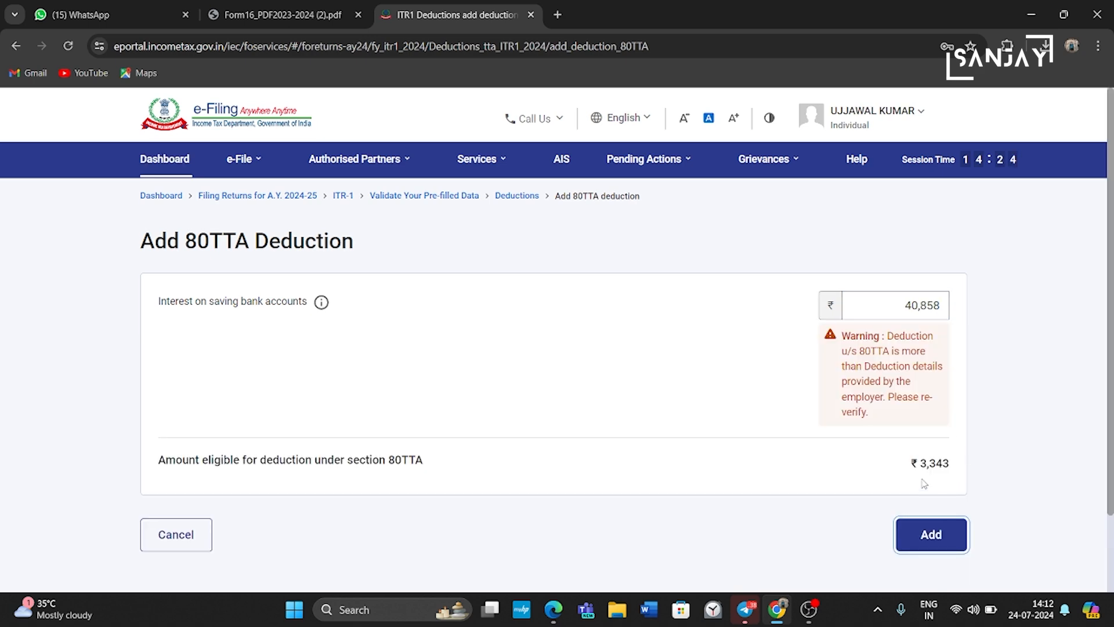
{"action": "scroll", "coordinate": [925, 483], "scroll_direction": "down", "scroll_amount": 3}
{"action": "left_click", "coordinate": [929, 447]}
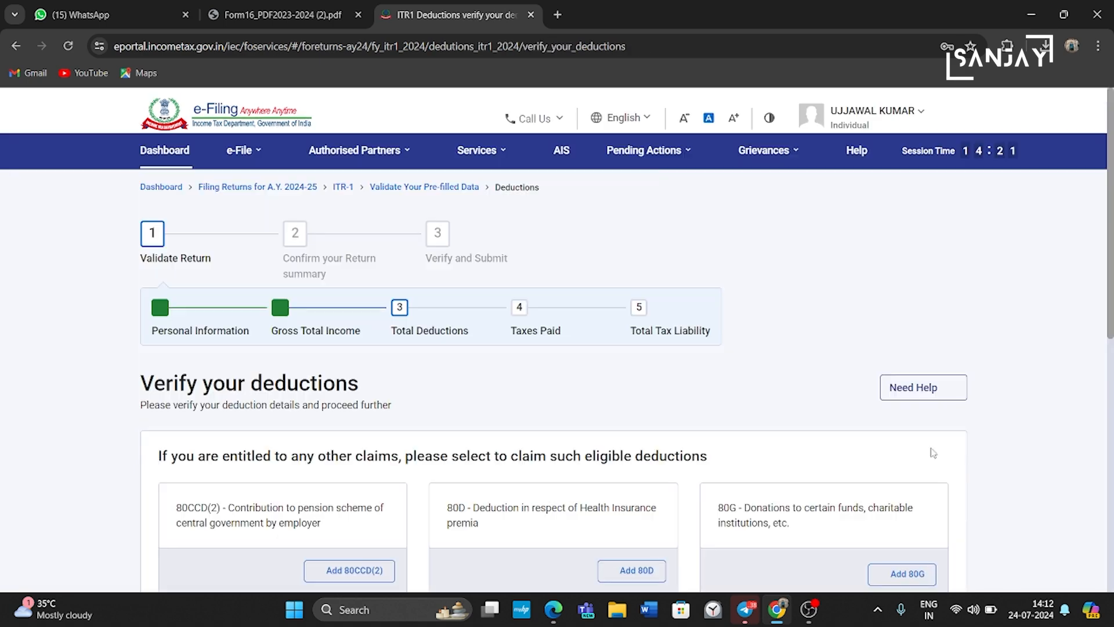
Step: Confirm the deductions, now totalling ₹98,167, and open the Tax Paid section
{"action": "scroll", "coordinate": [932, 453], "scroll_direction": "down", "scroll_amount": 10}
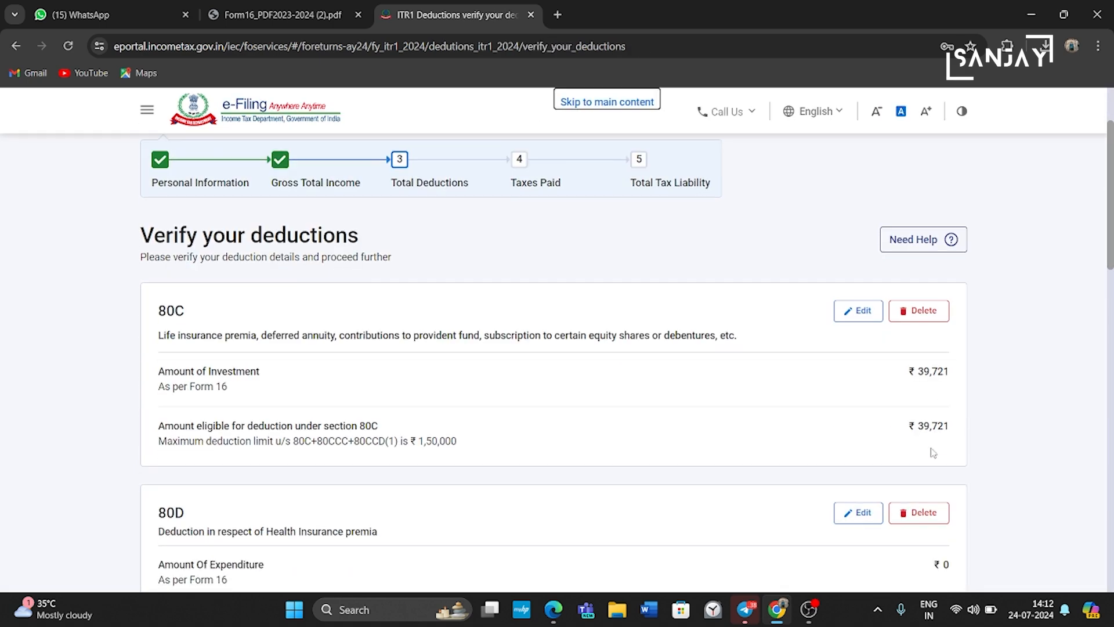
{"action": "scroll", "coordinate": [933, 453], "scroll_direction": "down", "scroll_amount": 8}
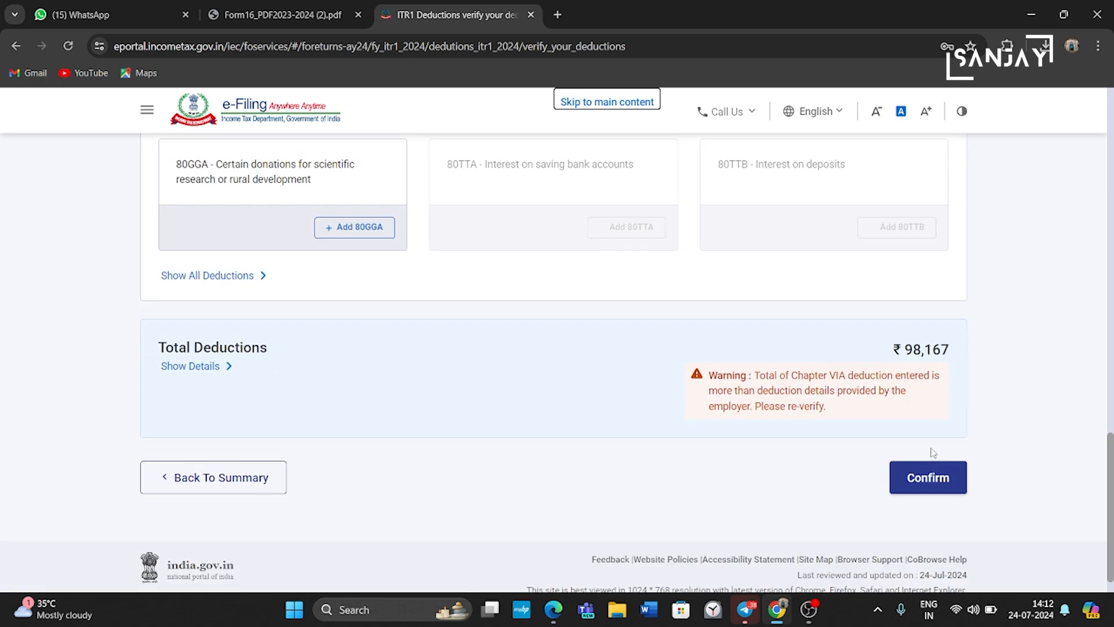
{"action": "left_click", "coordinate": [933, 453]}
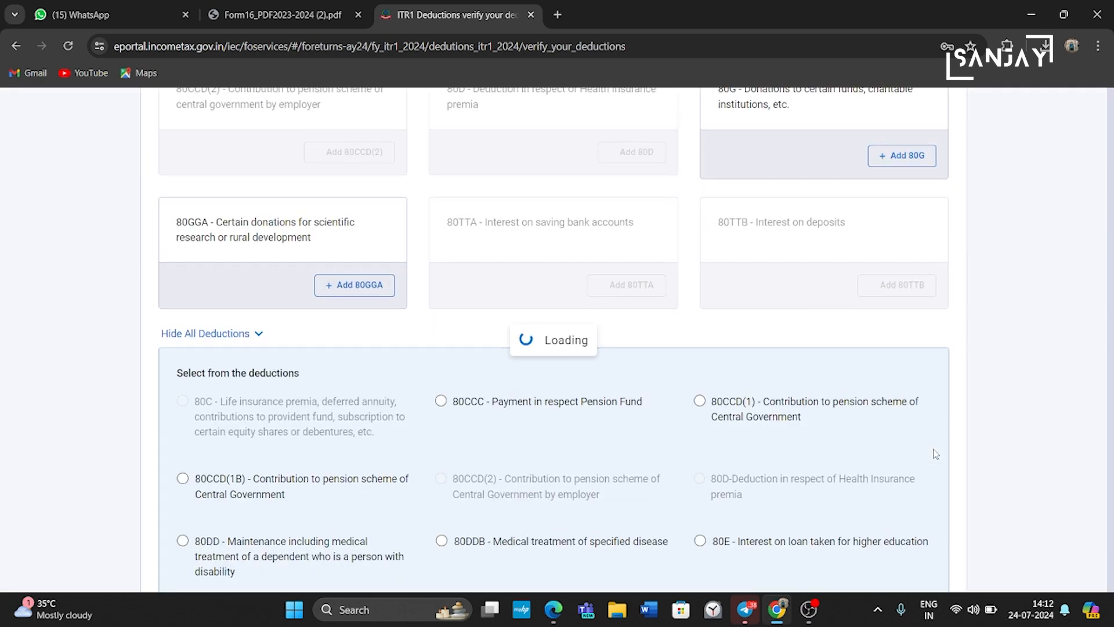
{"action": "scroll", "coordinate": [934, 455], "scroll_direction": "down", "scroll_amount": 3}
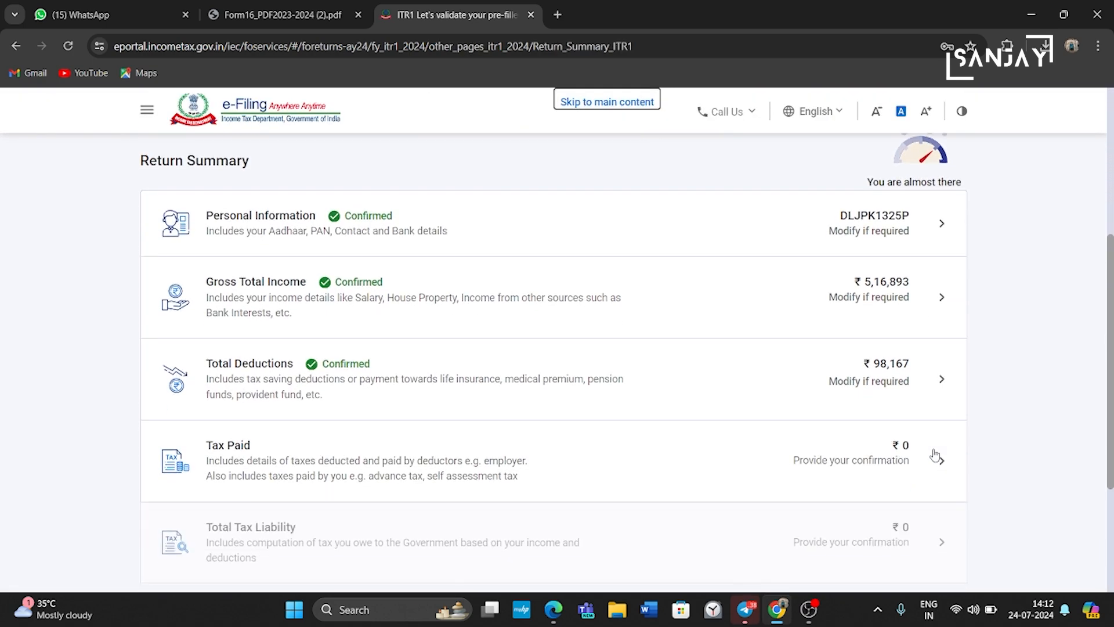
{"action": "scroll", "coordinate": [935, 455], "scroll_direction": "down", "scroll_amount": 1}
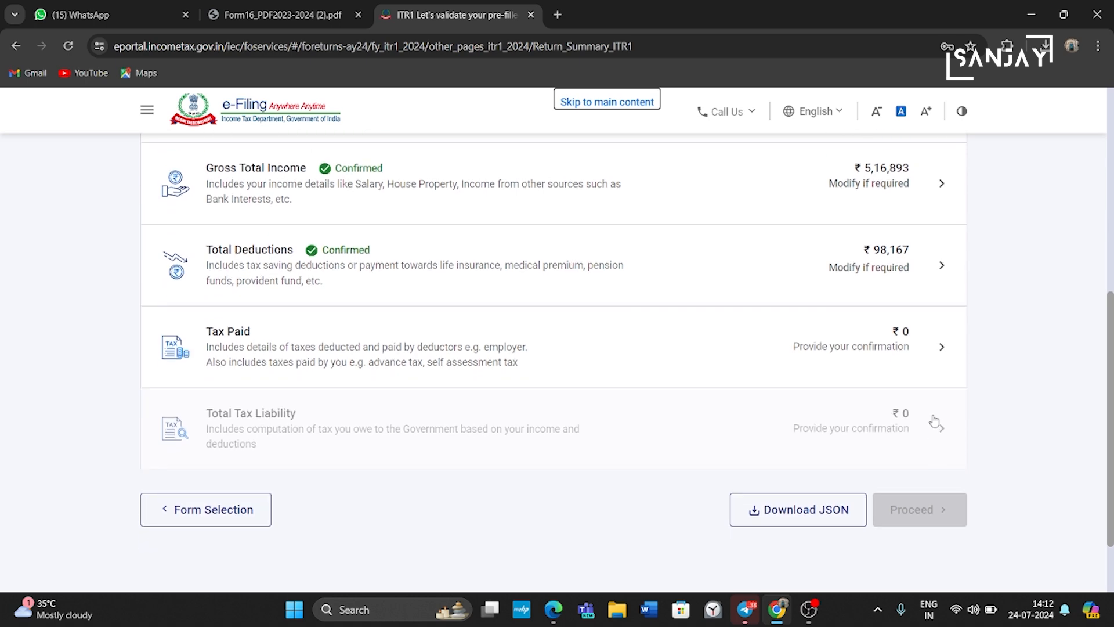
{"action": "left_click", "coordinate": [943, 352]}
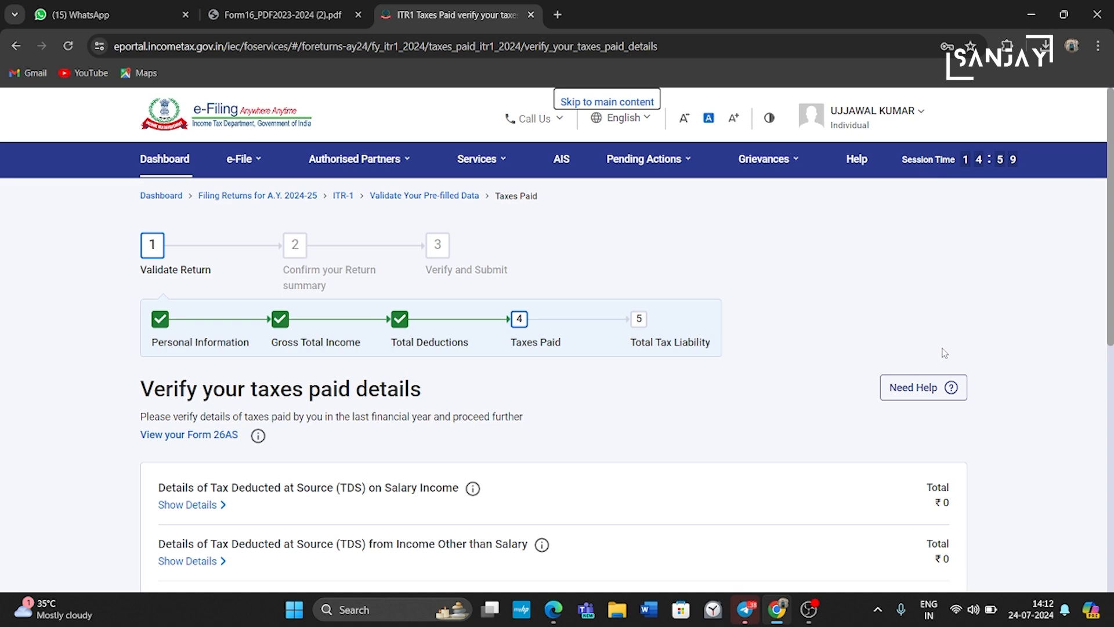
Step: Confirm the taxes paid and the total tax liability, both at ₹0
{"action": "scroll", "coordinate": [936, 463], "scroll_direction": "down", "scroll_amount": 8}
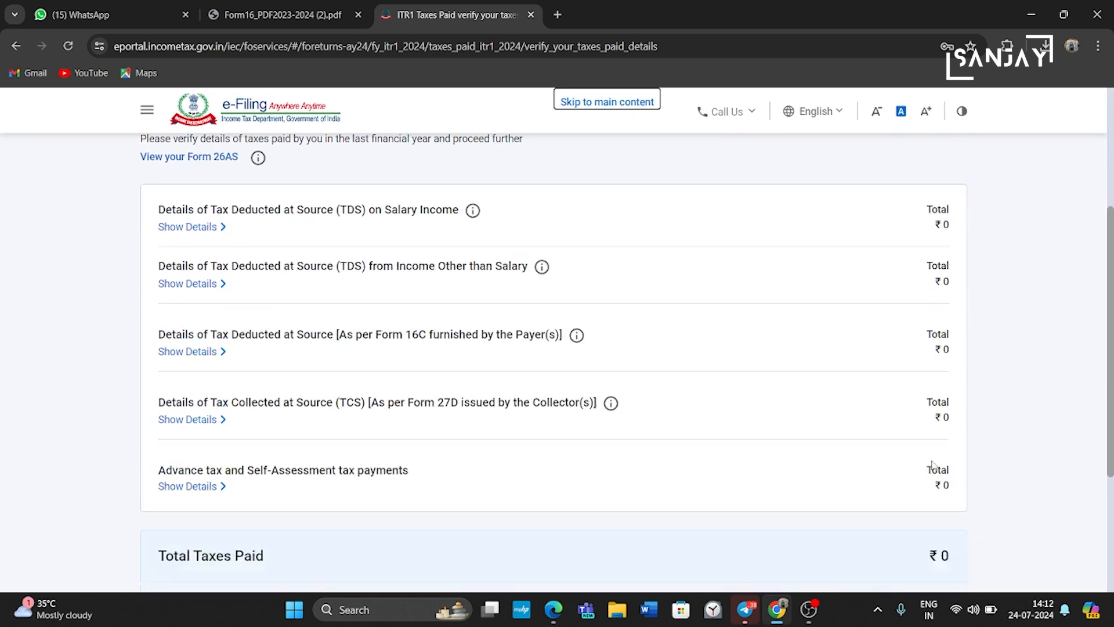
{"action": "left_click", "coordinate": [942, 425]}
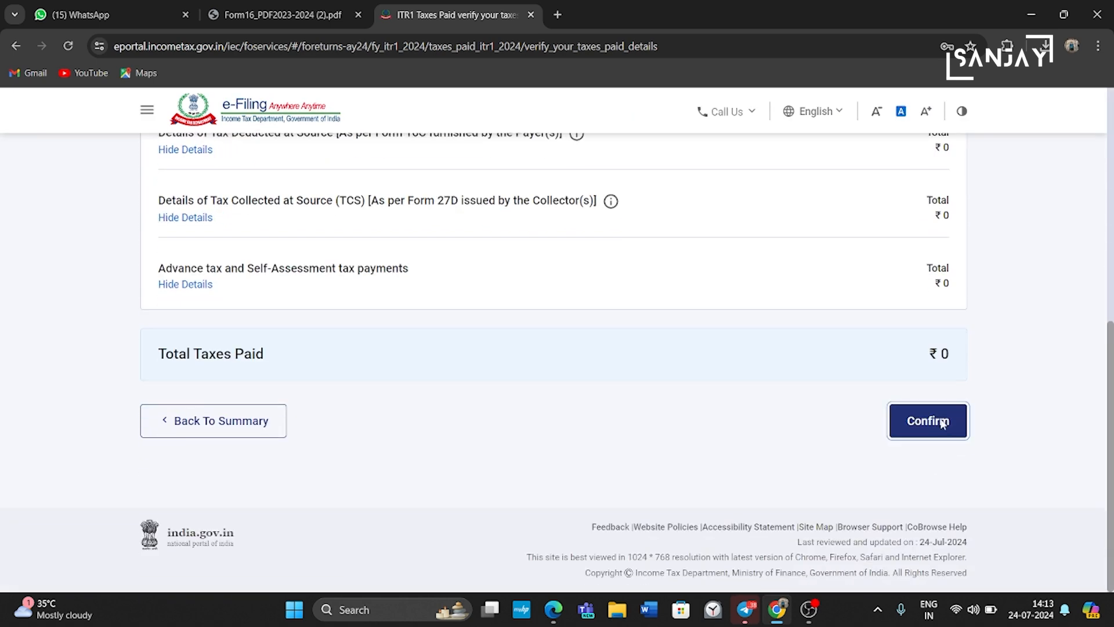
{"action": "scroll", "coordinate": [943, 424], "scroll_direction": "down", "scroll_amount": 8}
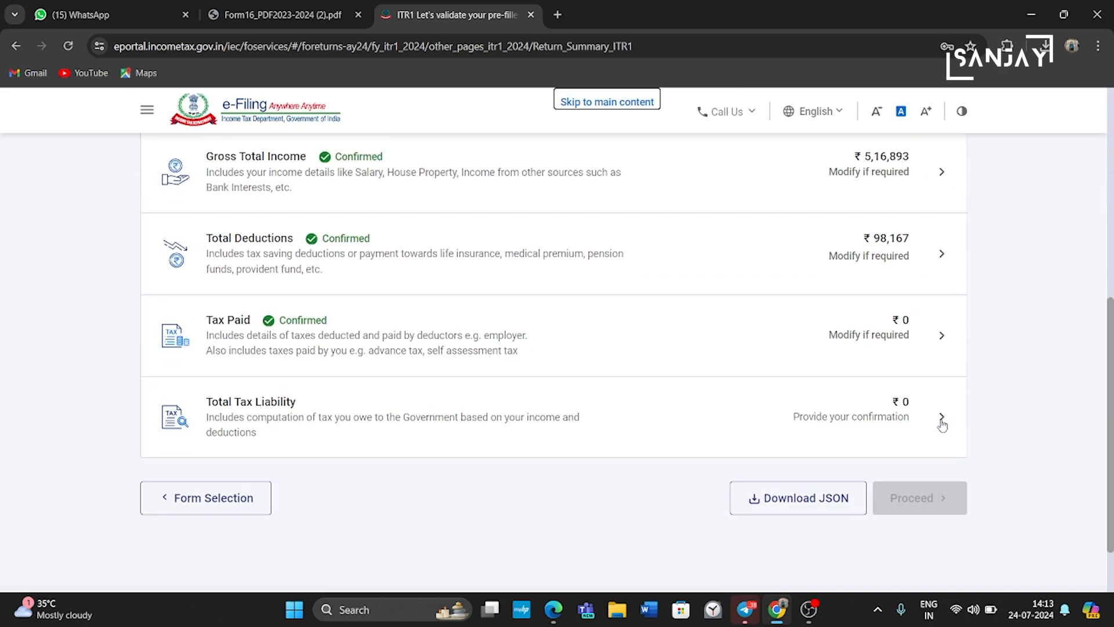
{"action": "left_click", "coordinate": [920, 421]}
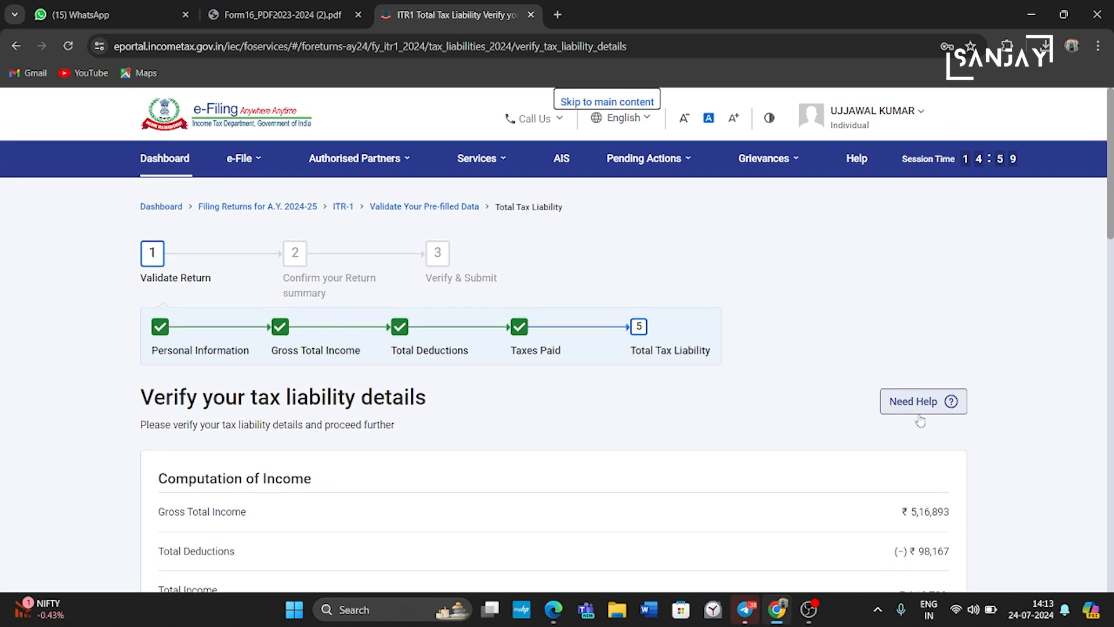
{"action": "scroll", "coordinate": [921, 419], "scroll_direction": "down", "scroll_amount": 3}
{"action": "scroll", "coordinate": [921, 419], "scroll_direction": "down", "scroll_amount": 7}
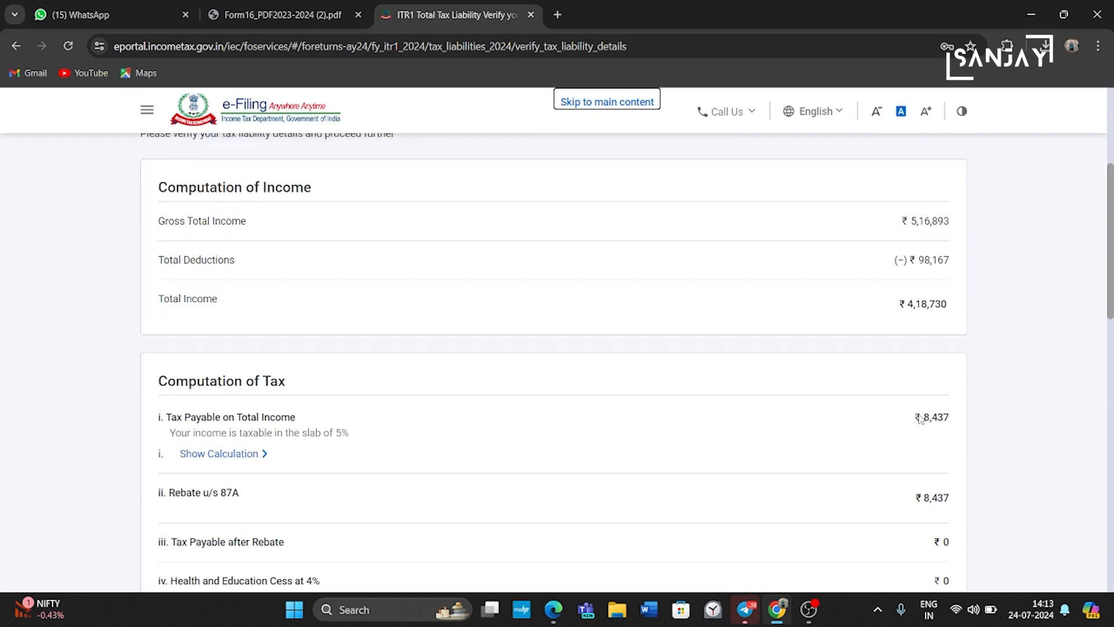
{"action": "scroll", "coordinate": [921, 419], "scroll_direction": "down", "scroll_amount": 10}
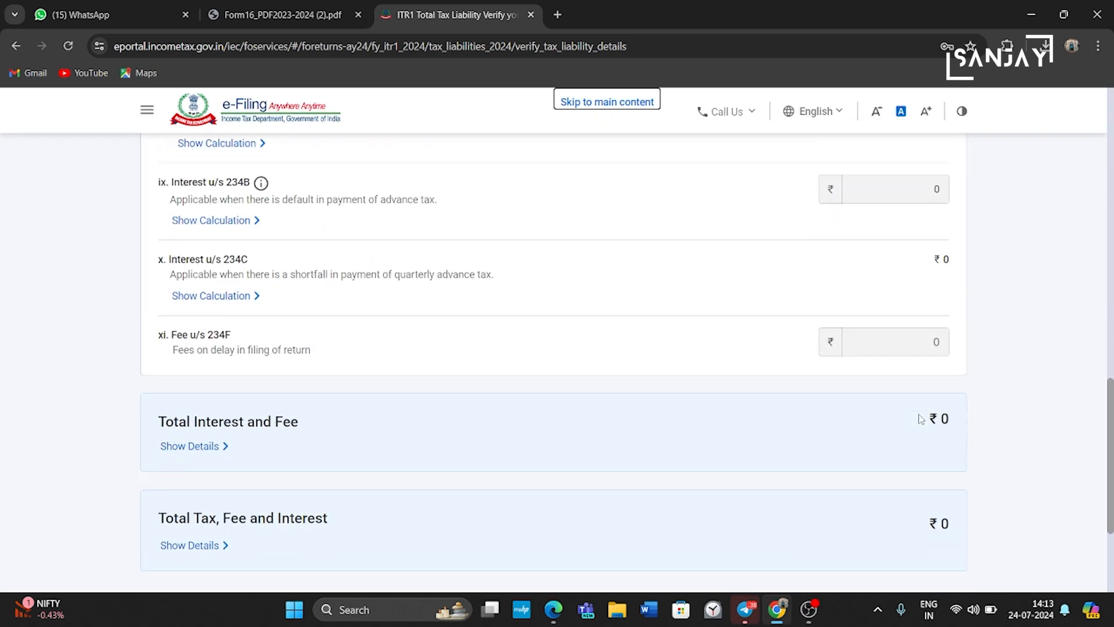
{"action": "left_click", "coordinate": [929, 452]}
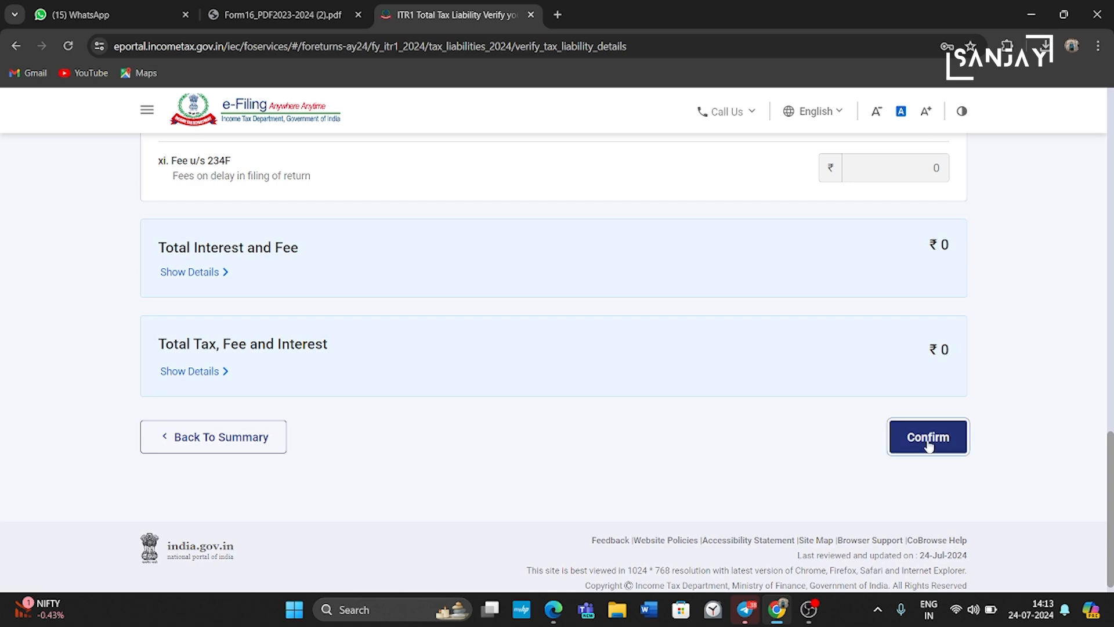
Step: Proceed from the Return Summary to the Tax Summary showing ₹0 payable
{"action": "scroll", "coordinate": [930, 445], "scroll_direction": "down", "scroll_amount": 5}
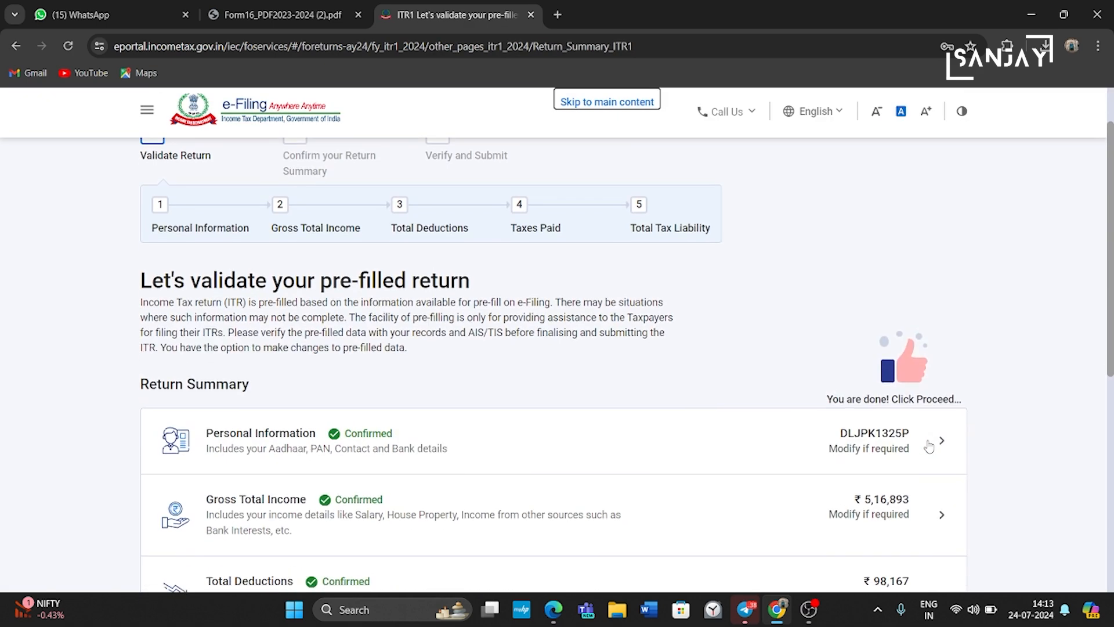
{"action": "scroll", "coordinate": [929, 446], "scroll_direction": "down", "scroll_amount": 4}
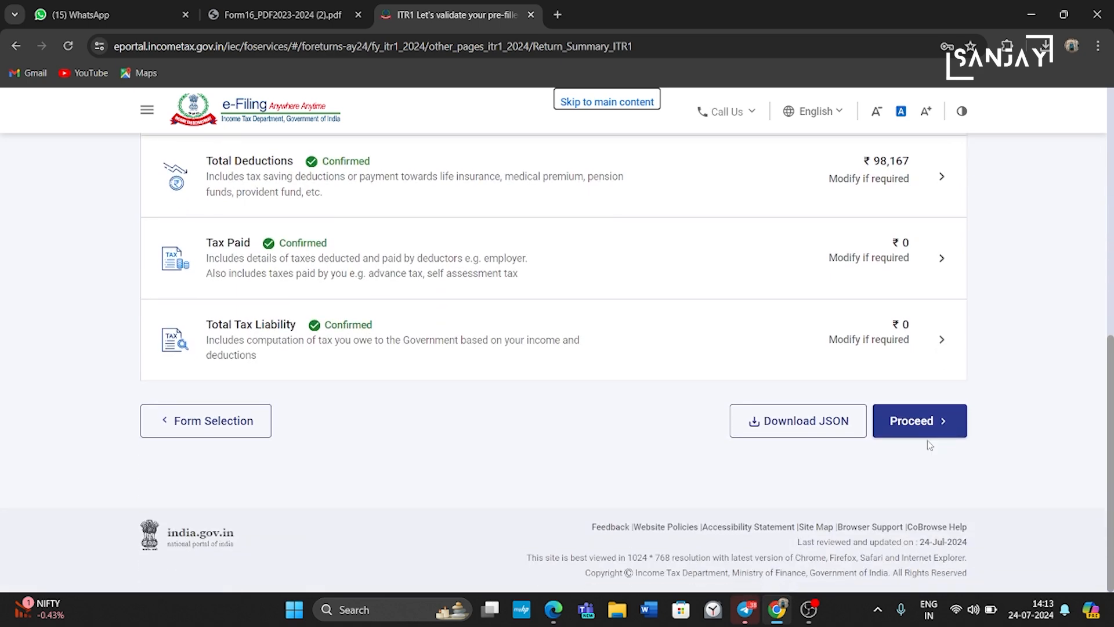
{"action": "left_click", "coordinate": [940, 426]}
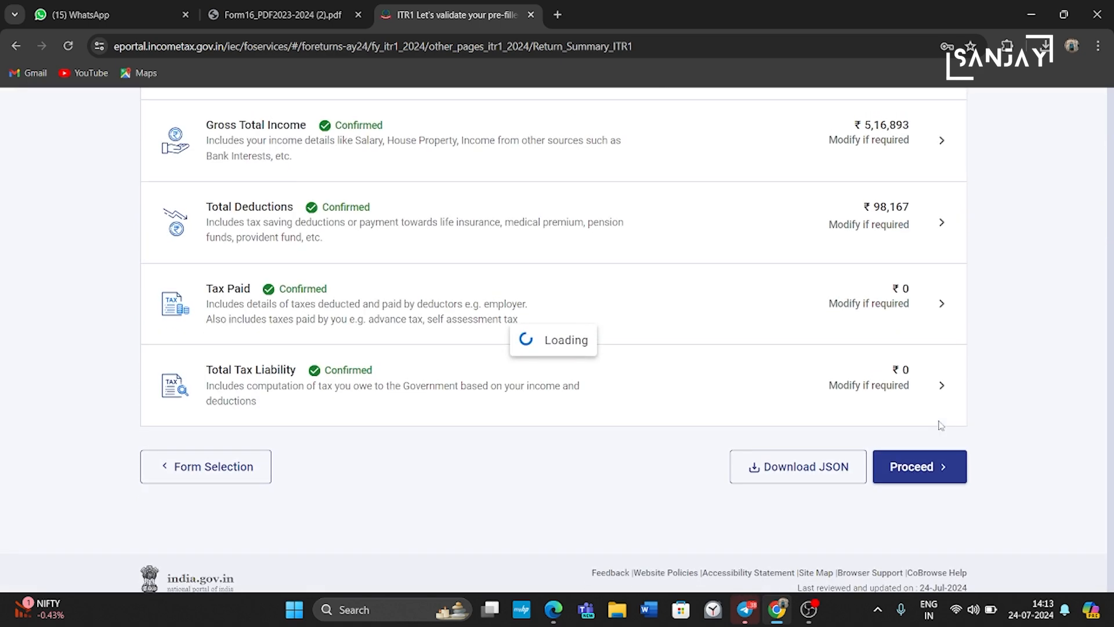
{"action": "scroll", "coordinate": [940, 425], "scroll_direction": "down", "scroll_amount": 8}
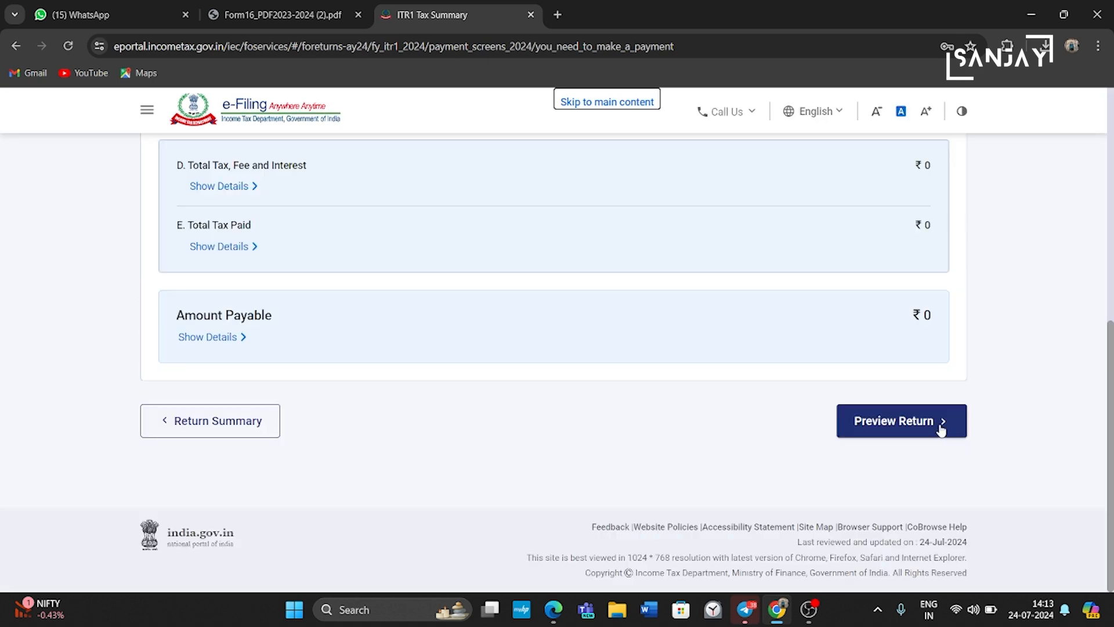
Step: Accept the declaration and open the full preview of the return
{"action": "left_click", "coordinate": [939, 427]}
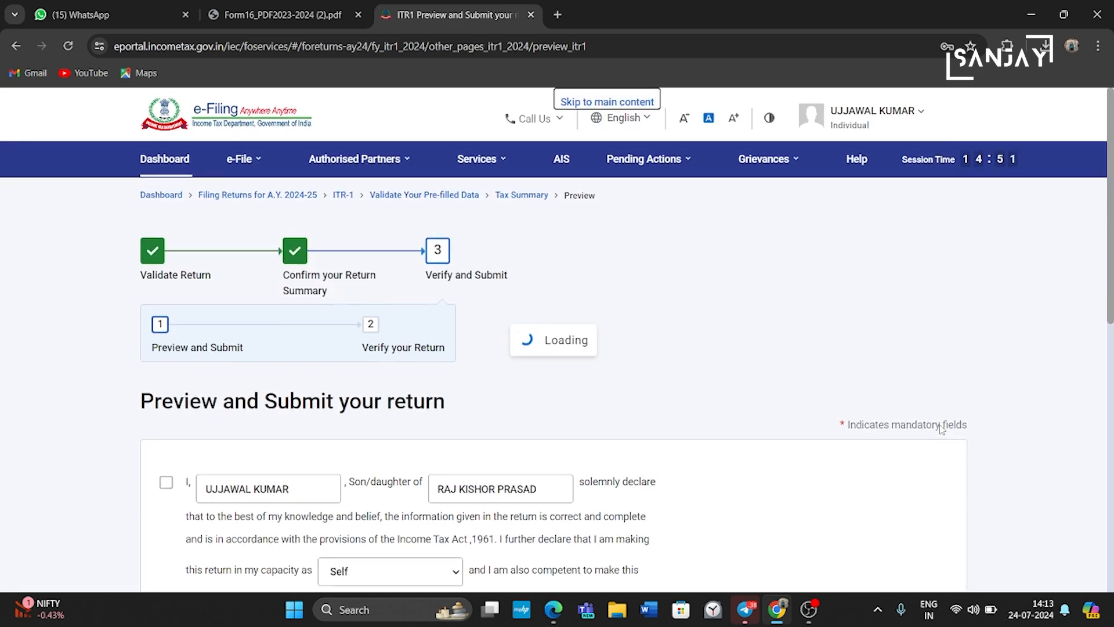
{"action": "left_click", "coordinate": [166, 486]}
{"action": "scroll", "coordinate": [811, 414], "scroll_direction": "down", "scroll_amount": 10}
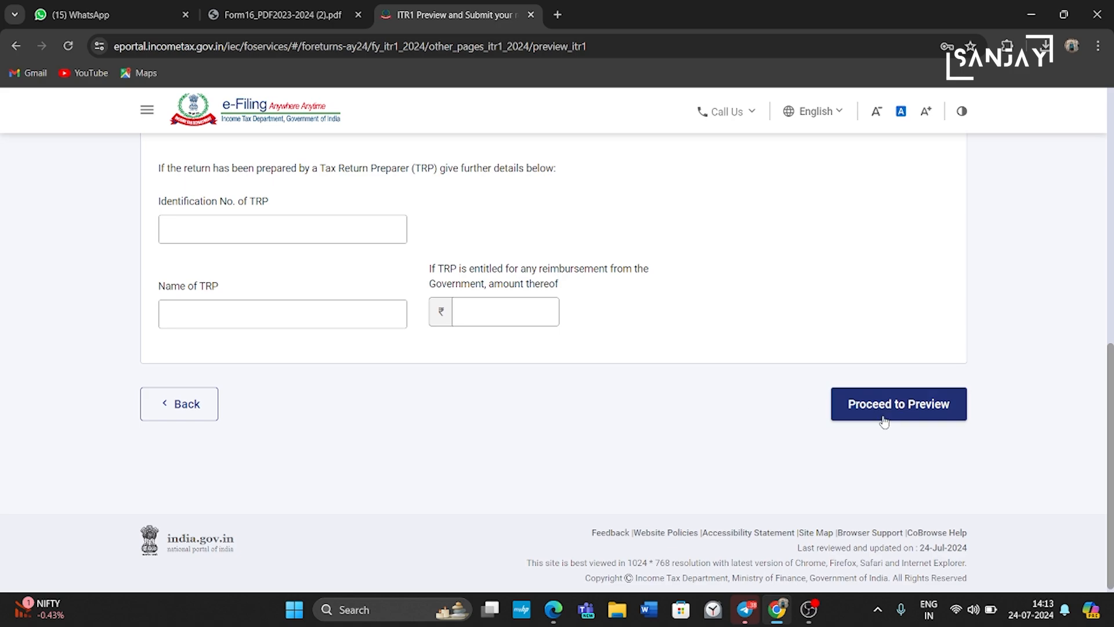
{"action": "left_click", "coordinate": [900, 412]}
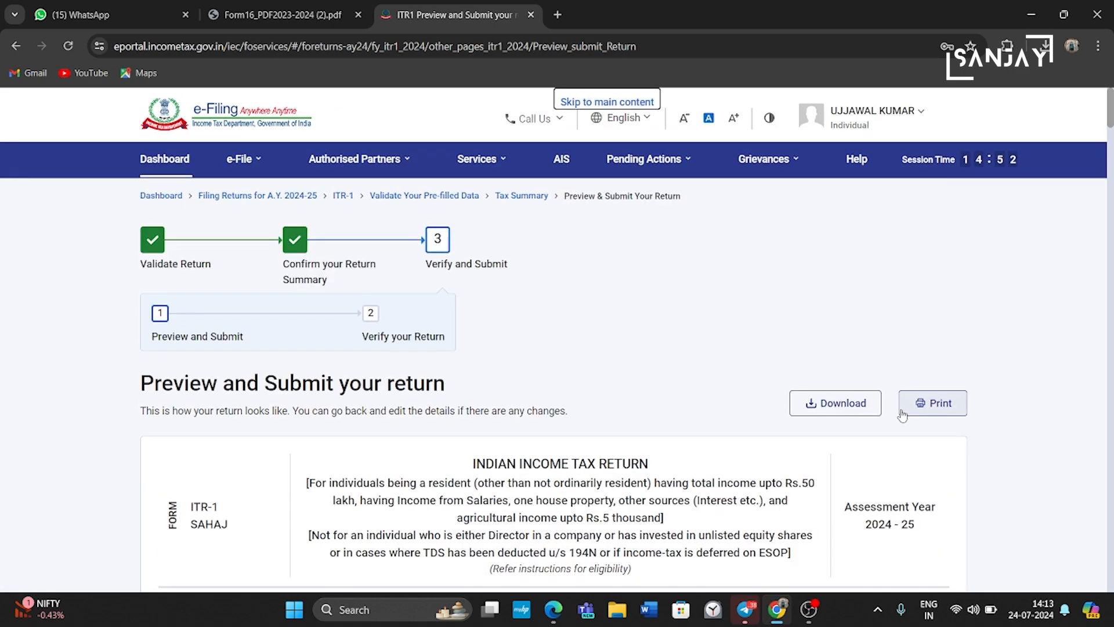
{"action": "scroll", "coordinate": [902, 415], "scroll_direction": "down", "scroll_amount": 12}
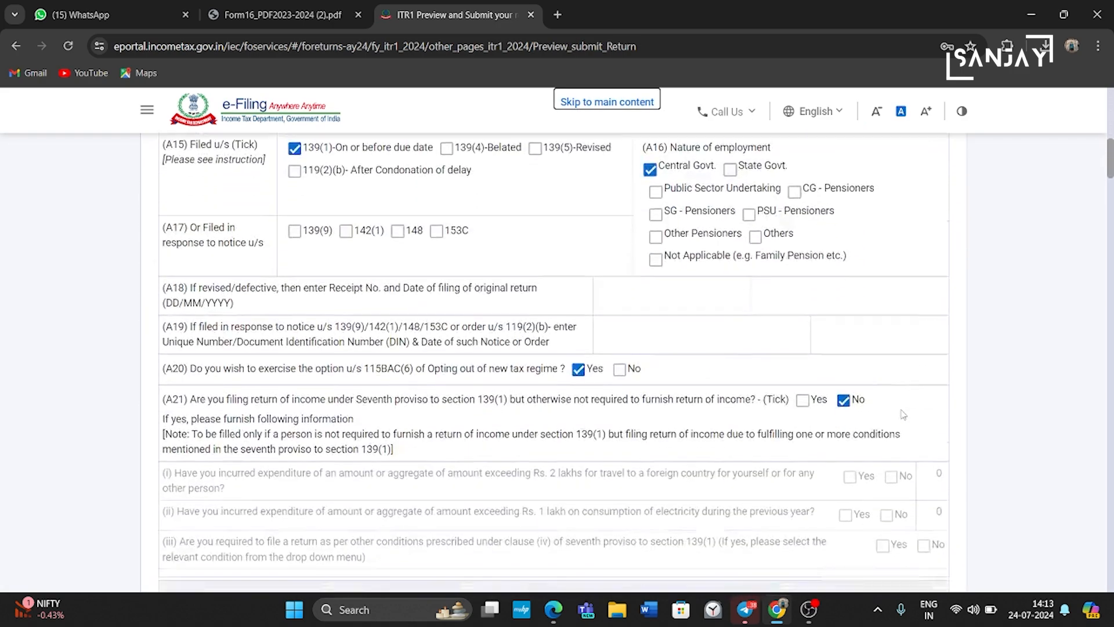
{"action": "scroll", "coordinate": [903, 414], "scroll_direction": "down", "scroll_amount": 20}
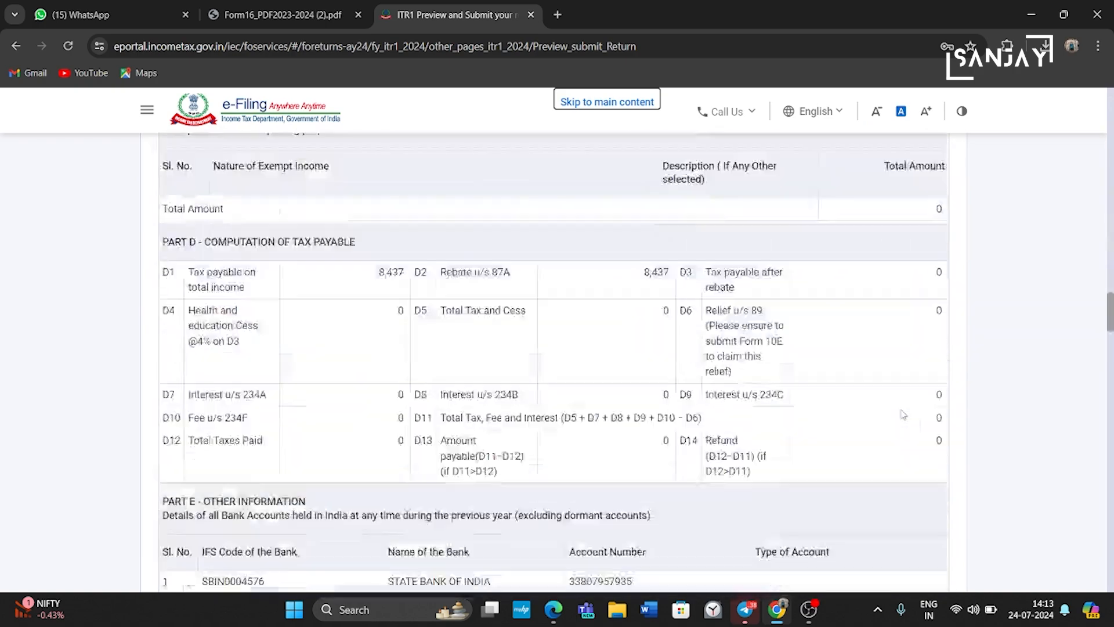
{"action": "scroll", "coordinate": [903, 414], "scroll_direction": "down", "scroll_amount": 15}
Step: Validate the return with no errors and choose to e-verify it now
{"action": "left_click", "coordinate": [901, 402]}
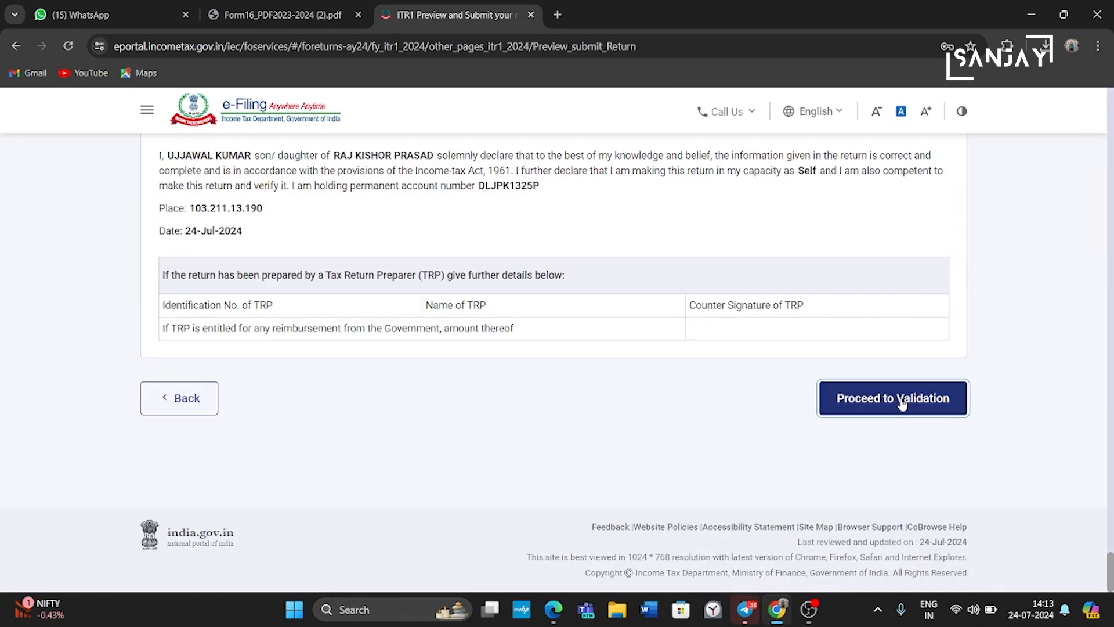
{"action": "left_click", "coordinate": [627, 538]}
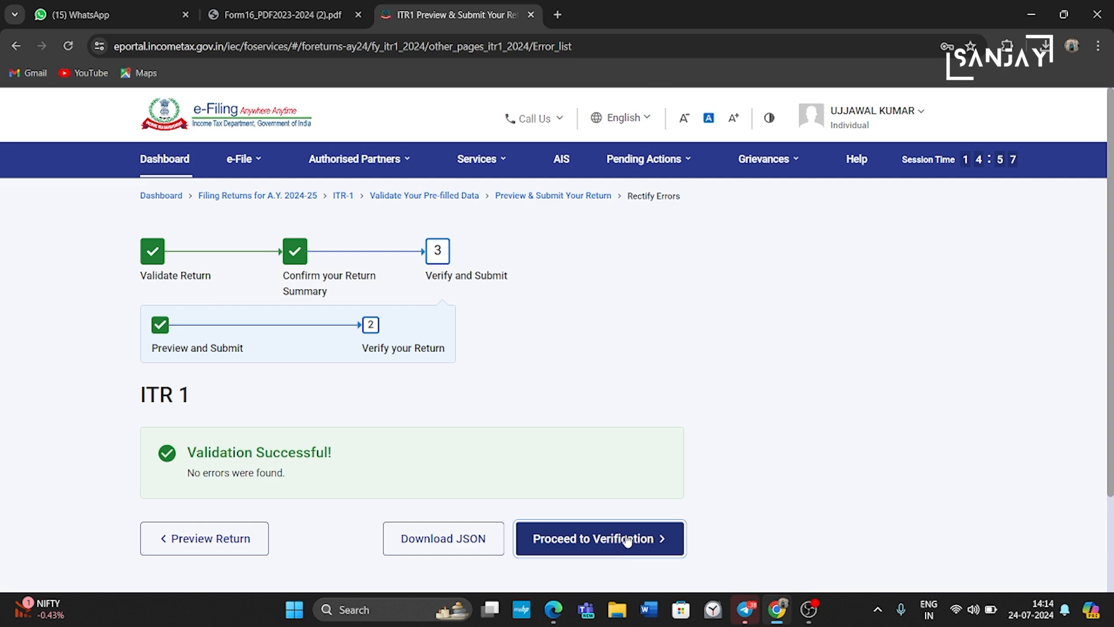
{"action": "scroll", "coordinate": [627, 538], "scroll_direction": "down", "scroll_amount": 2}
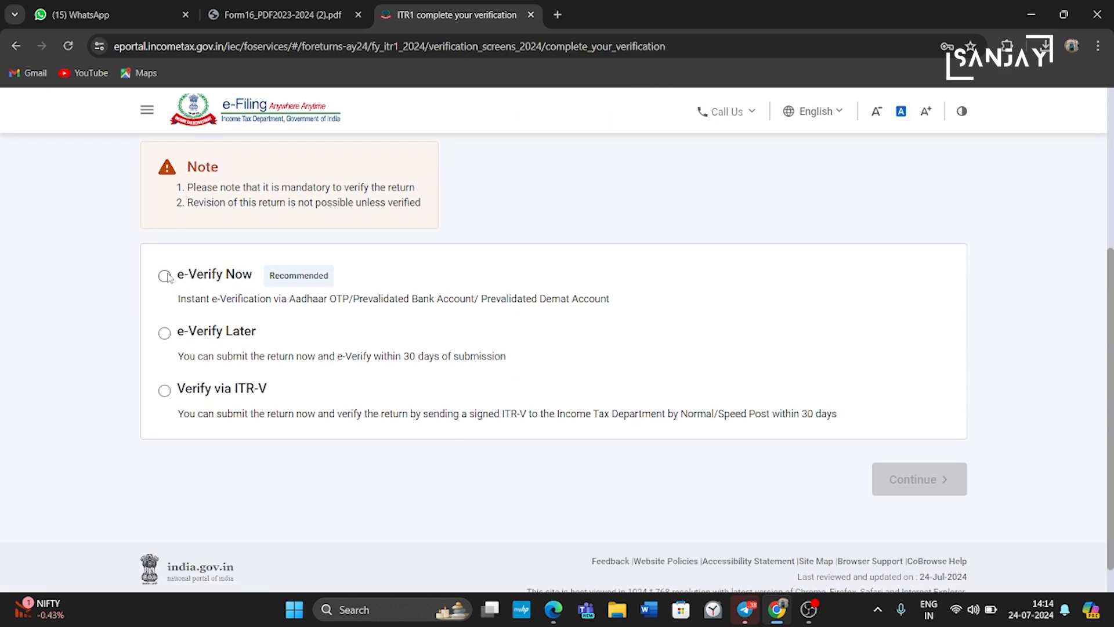
{"action": "left_click", "coordinate": [164, 276]}
{"action": "left_click", "coordinate": [936, 479]}
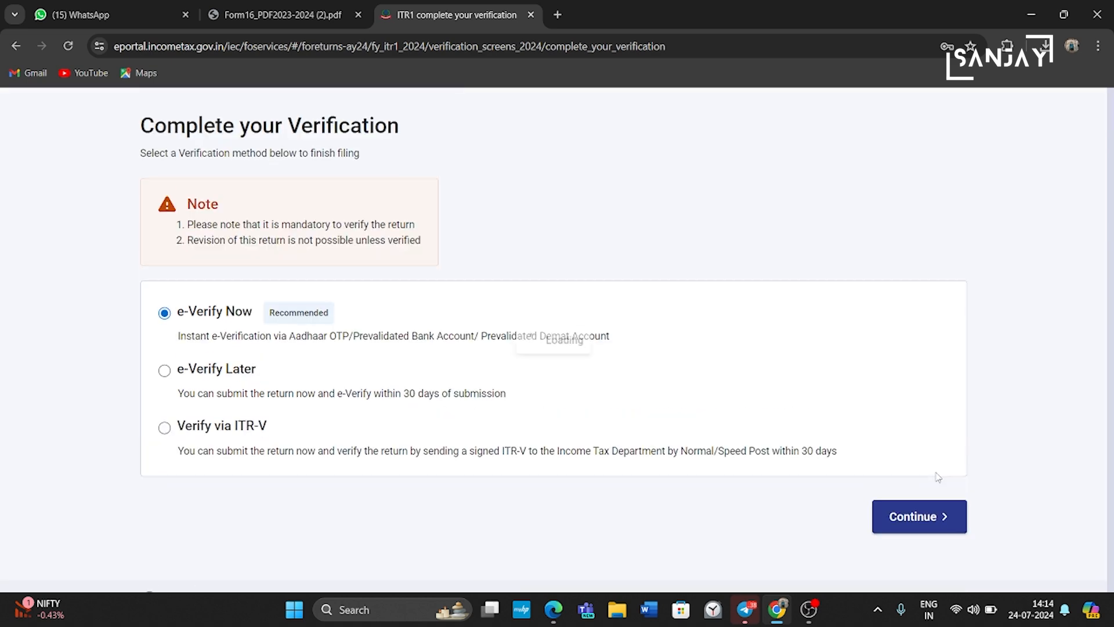
{"action": "scroll", "coordinate": [935, 477], "scroll_direction": "up", "scroll_amount": 4}
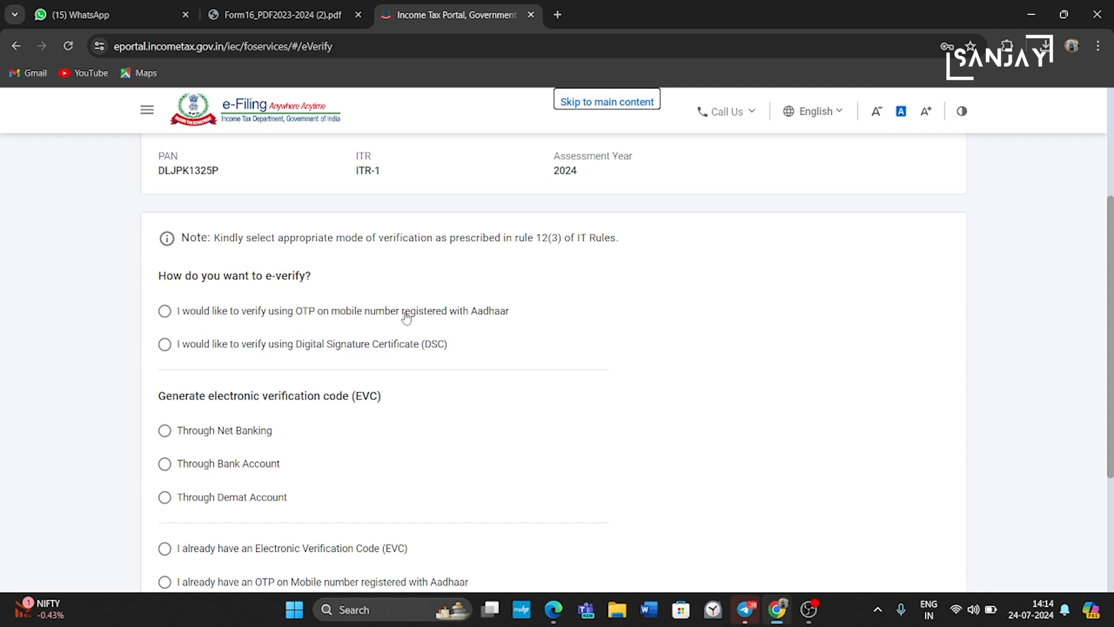
Step: Choose Aadhaar OTP verification, give consent, and generate the OTP
{"action": "left_click", "coordinate": [165, 311]}
{"action": "scroll", "coordinate": [915, 443], "scroll_direction": "down", "scroll_amount": 4}
{"action": "left_click", "coordinate": [919, 444]}
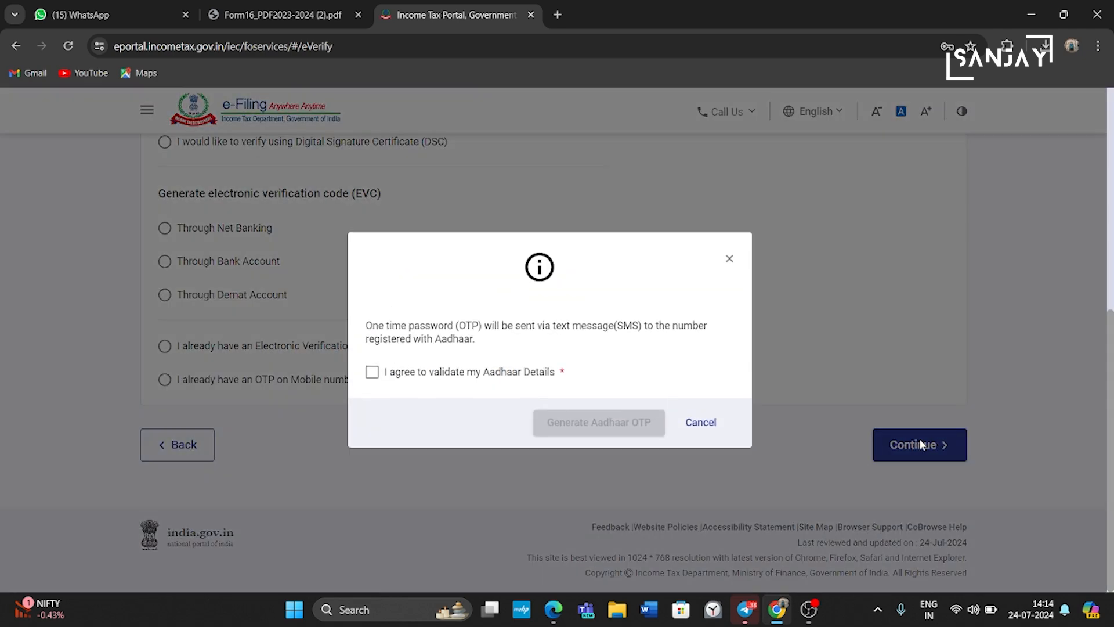
{"action": "left_click", "coordinate": [372, 372]}
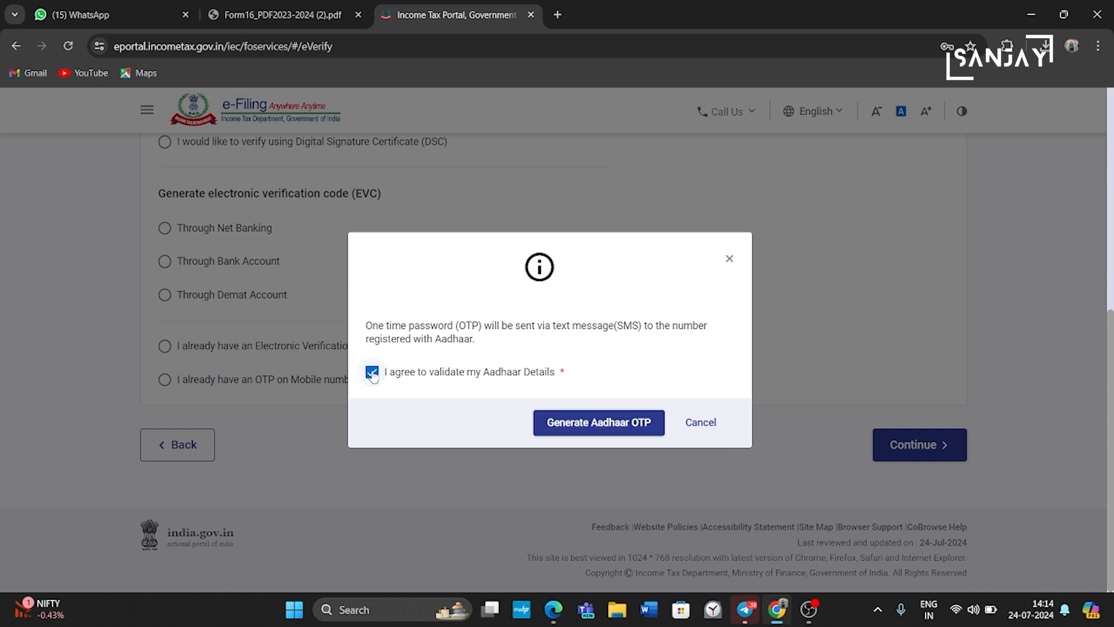
{"action": "left_click", "coordinate": [599, 417]}
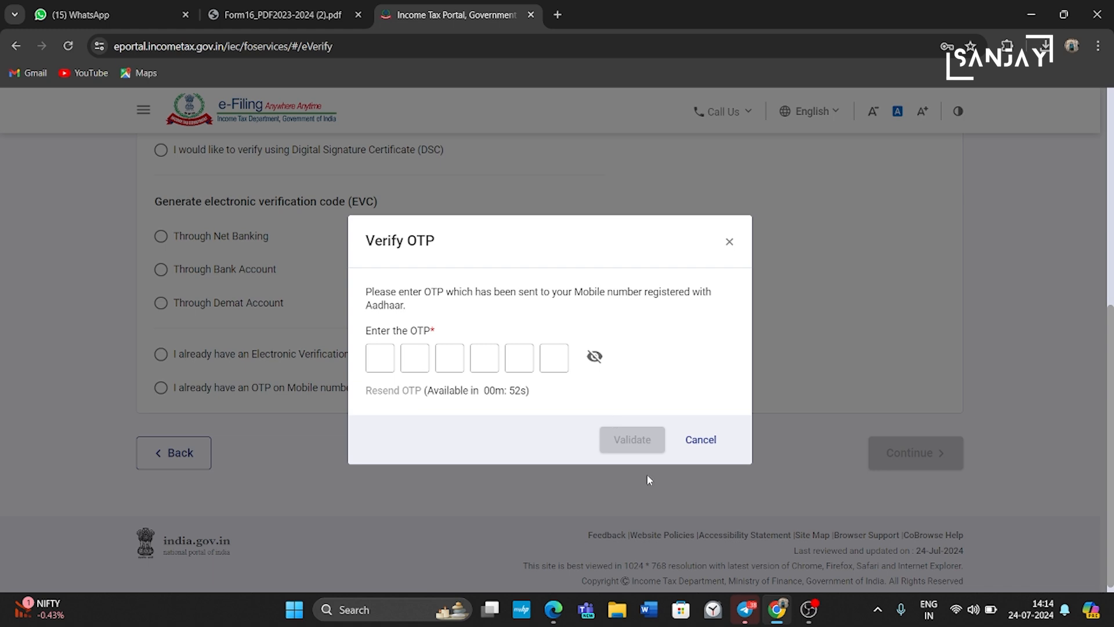
Step: Enter and validate the Aadhaar OTP, then submit the ITR-1 for filing
{"action": "type", "text": "******"}
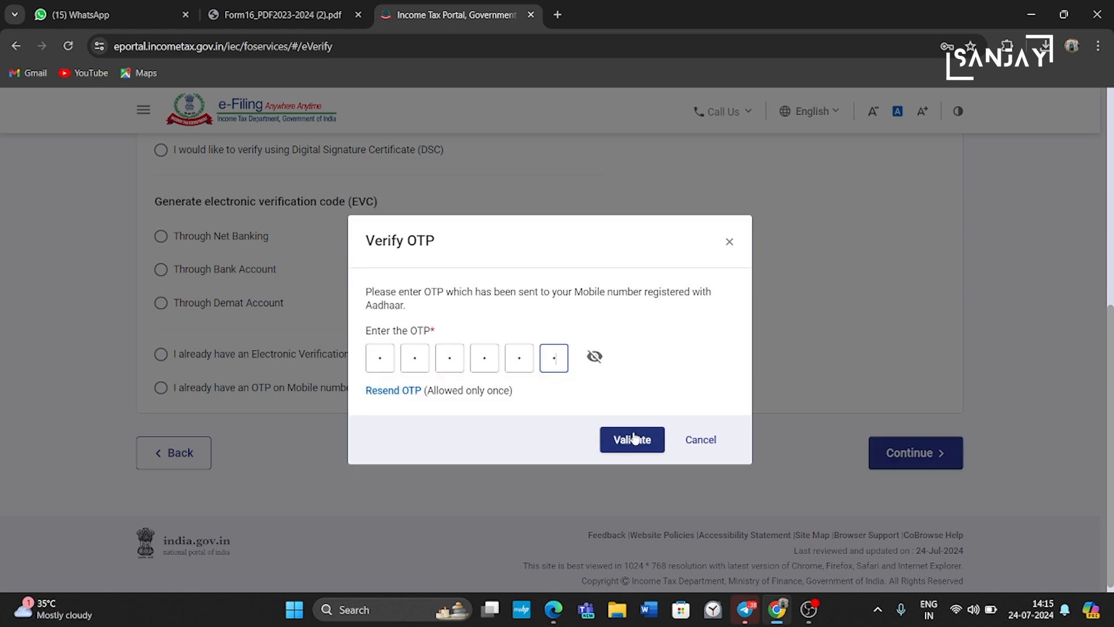
{"action": "left_click", "coordinate": [637, 439]}
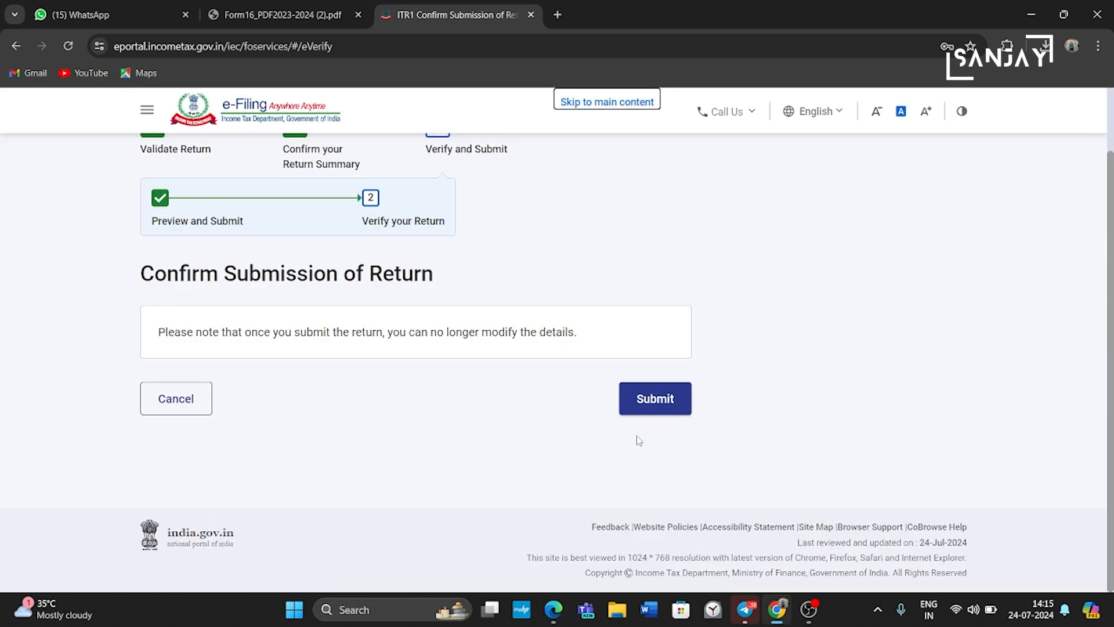
{"action": "left_click", "coordinate": [663, 409]}
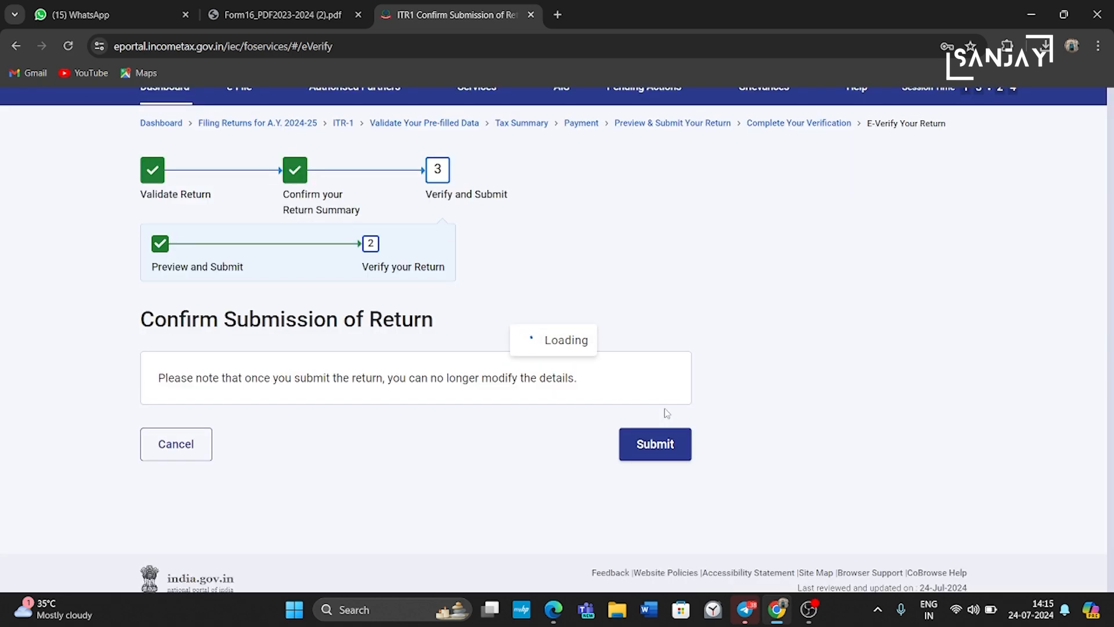
{"action": "left_click", "coordinate": [230, 349]}
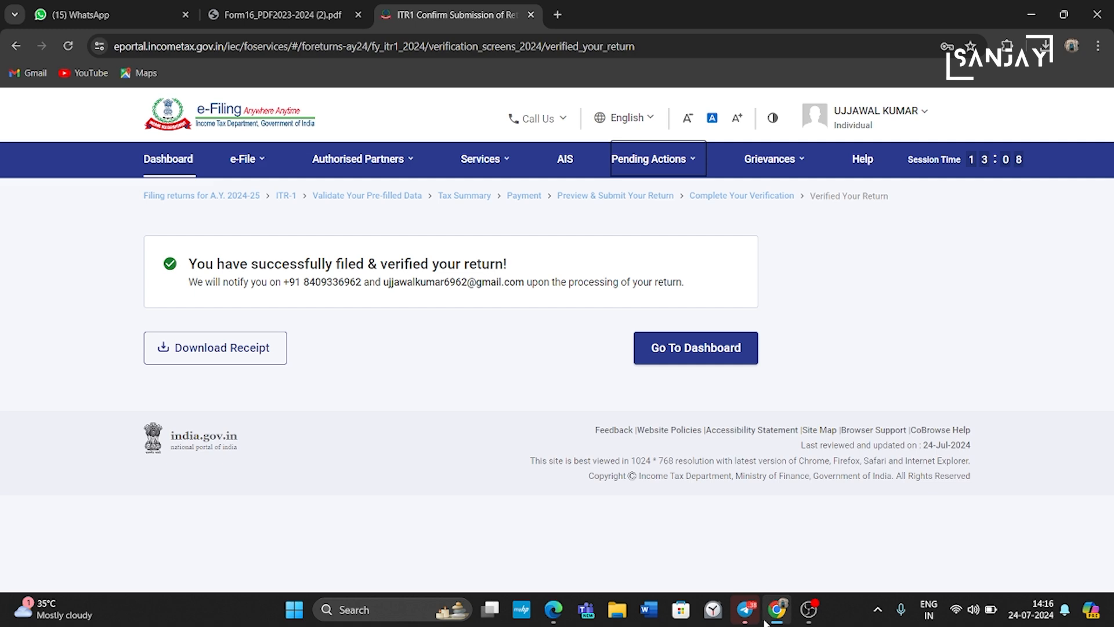
{"action": "mouse_move", "coordinate": [778, 622]}
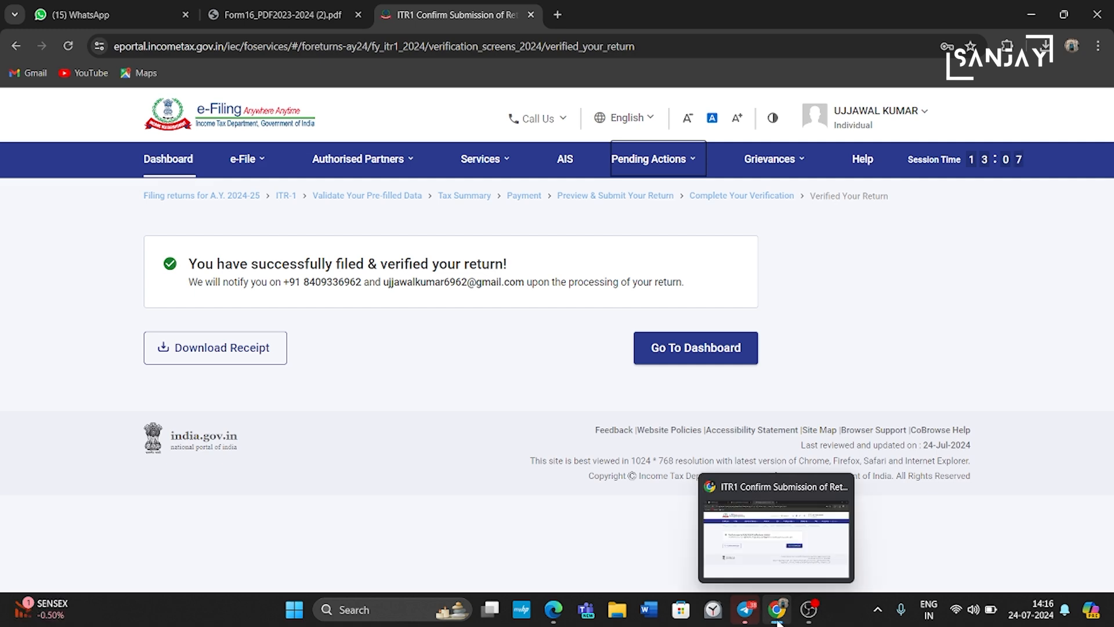